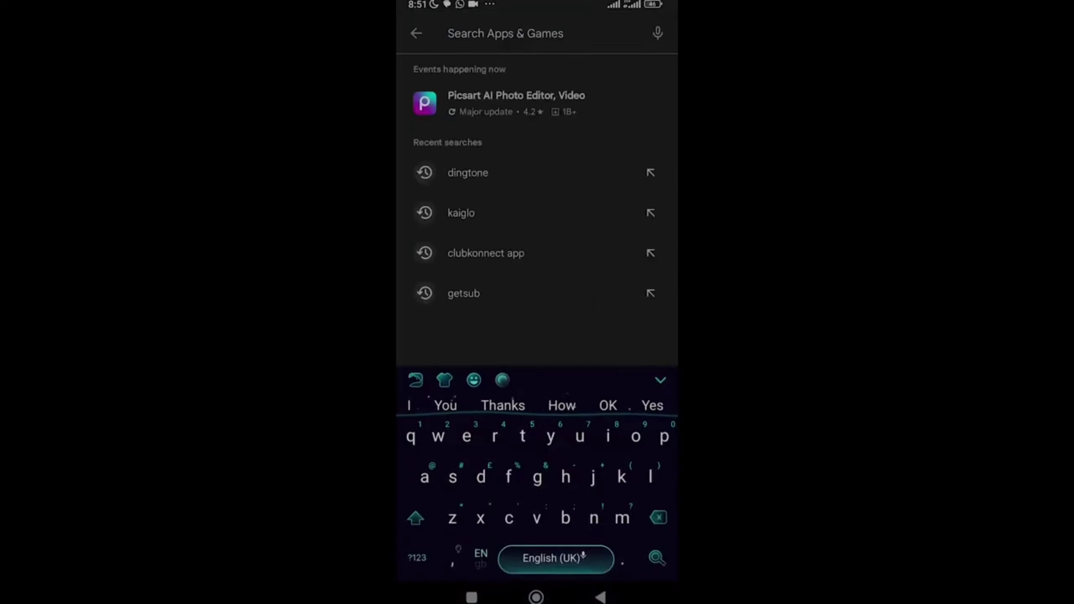
{"action": "type", "text": "ding"}
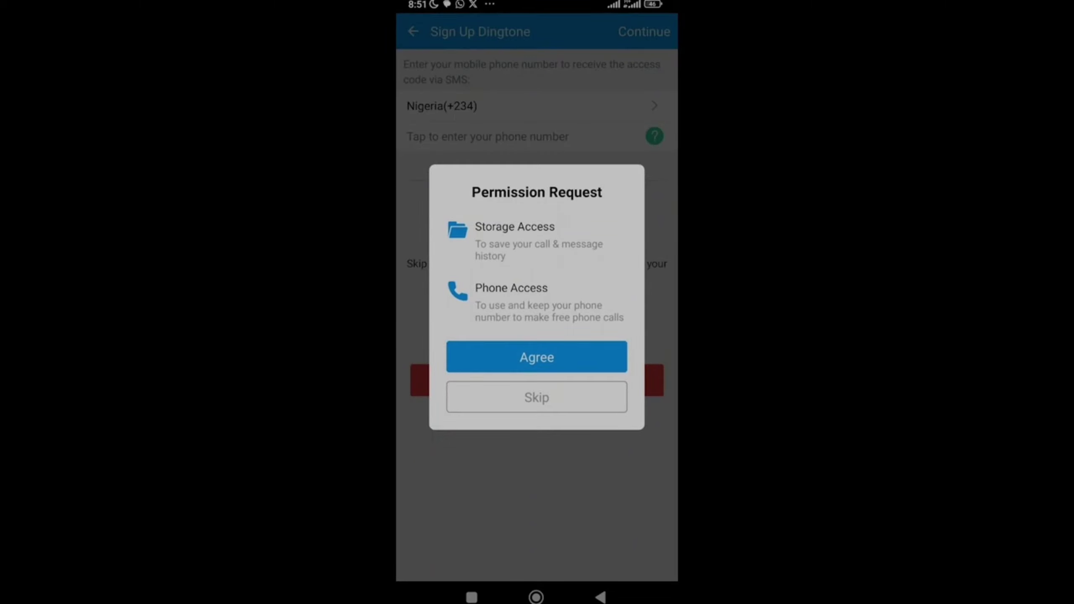
- Grant Dingtone storage, phone call and photo/media permissions
{"action": "left_click", "coordinate": [587, 353]}
{"action": "left_click", "coordinate": [611, 324]}
{"action": "left_click", "coordinate": [537, 332]}
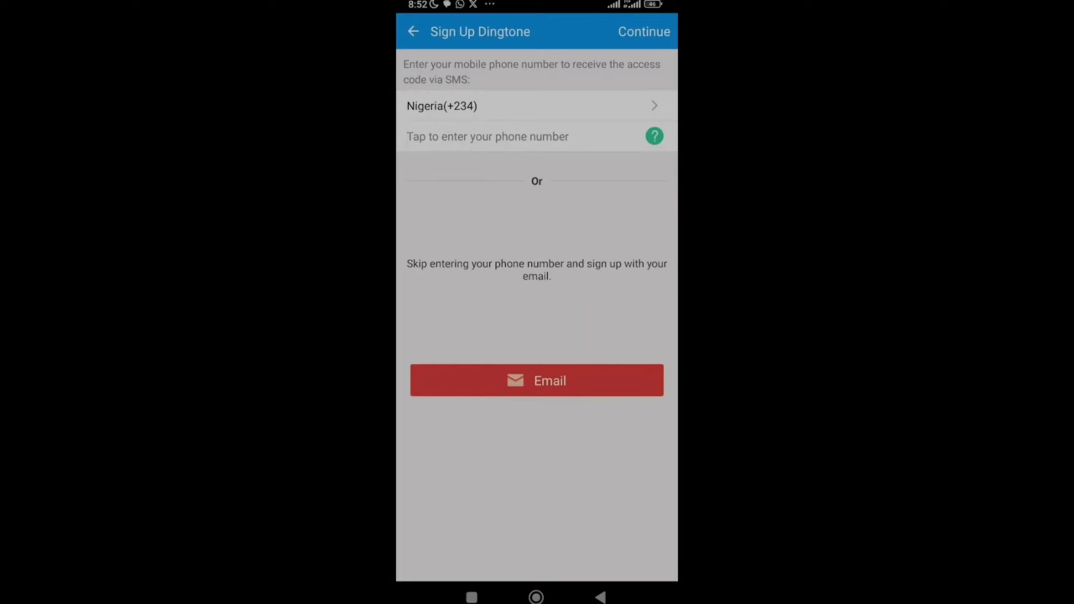
- Register the Nigerian phone number without its leading 0 and confirm it can receive the SMS code
{"action": "left_click", "coordinate": [538, 135]}
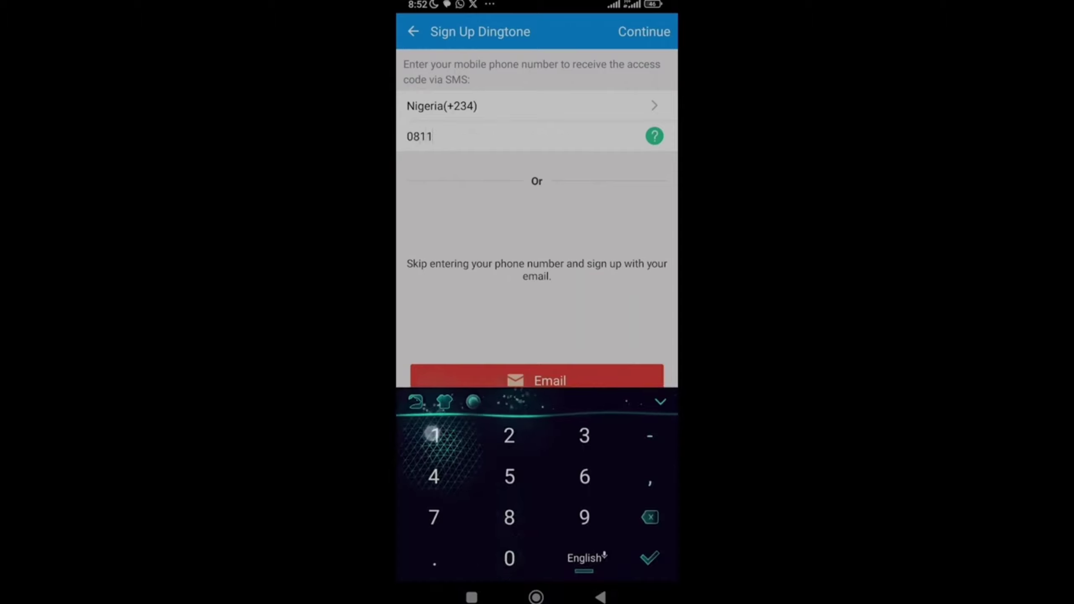
{"action": "left_click", "coordinate": [627, 270]}
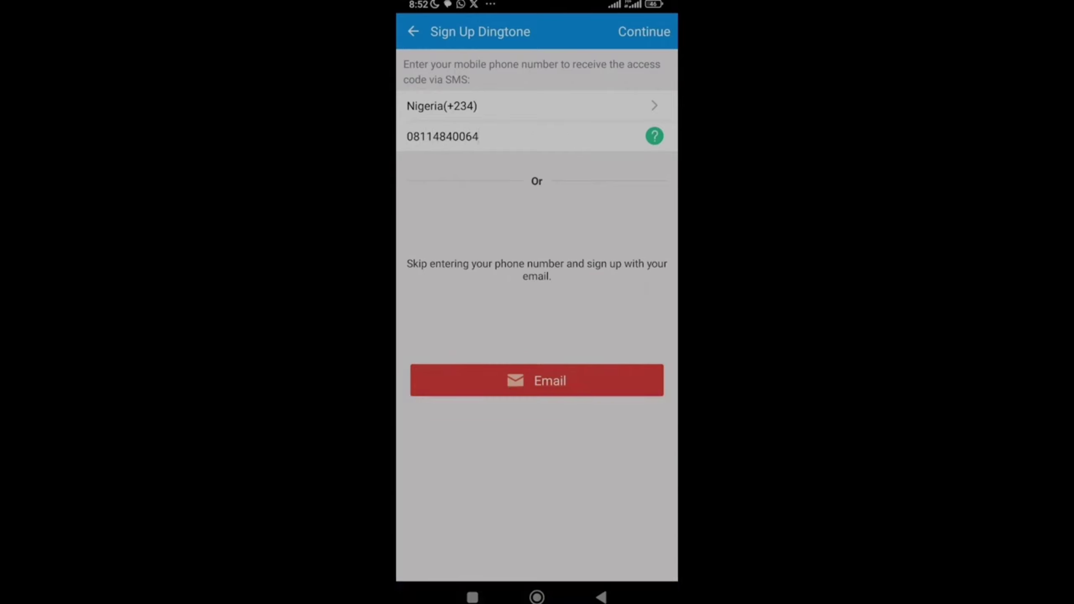
{"action": "left_click", "coordinate": [644, 31]}
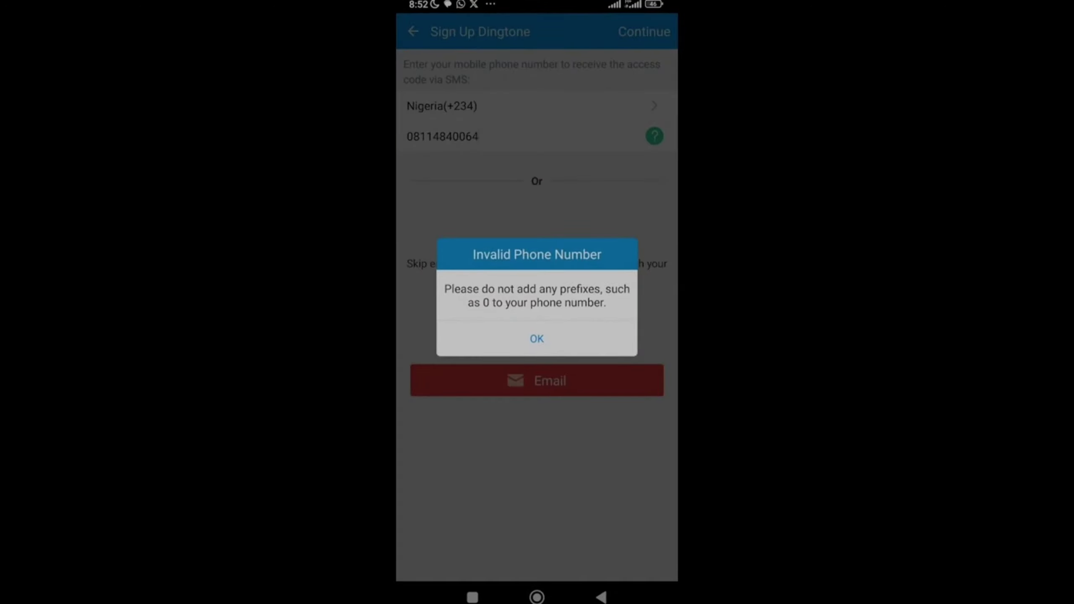
{"action": "left_click", "coordinate": [537, 338]}
{"action": "left_click", "coordinate": [411, 136]}
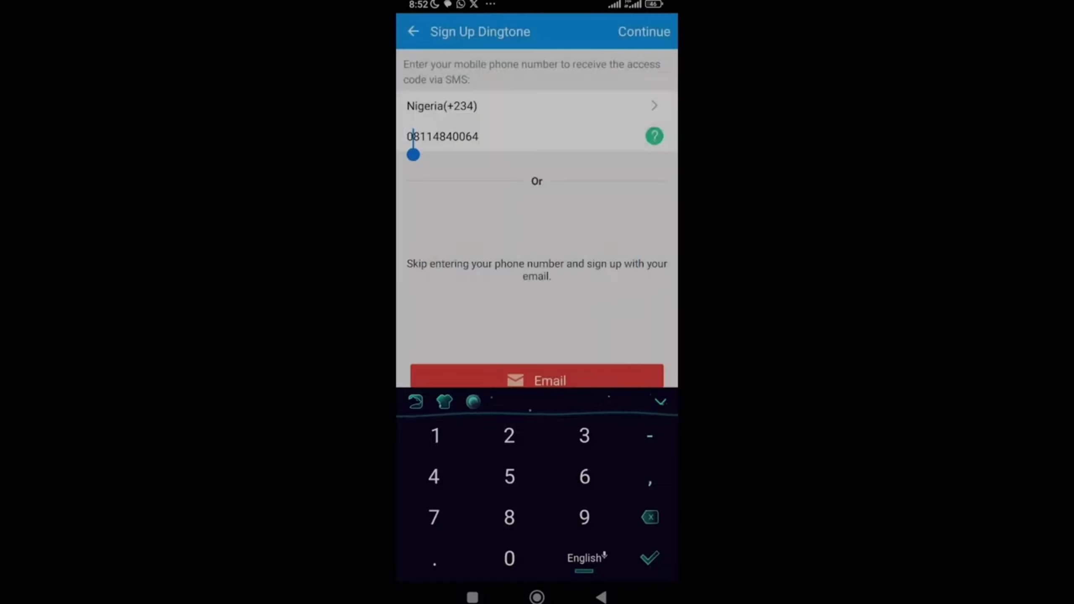
{"action": "left_click", "coordinate": [650, 516]}
{"action": "left_click", "coordinate": [644, 31]}
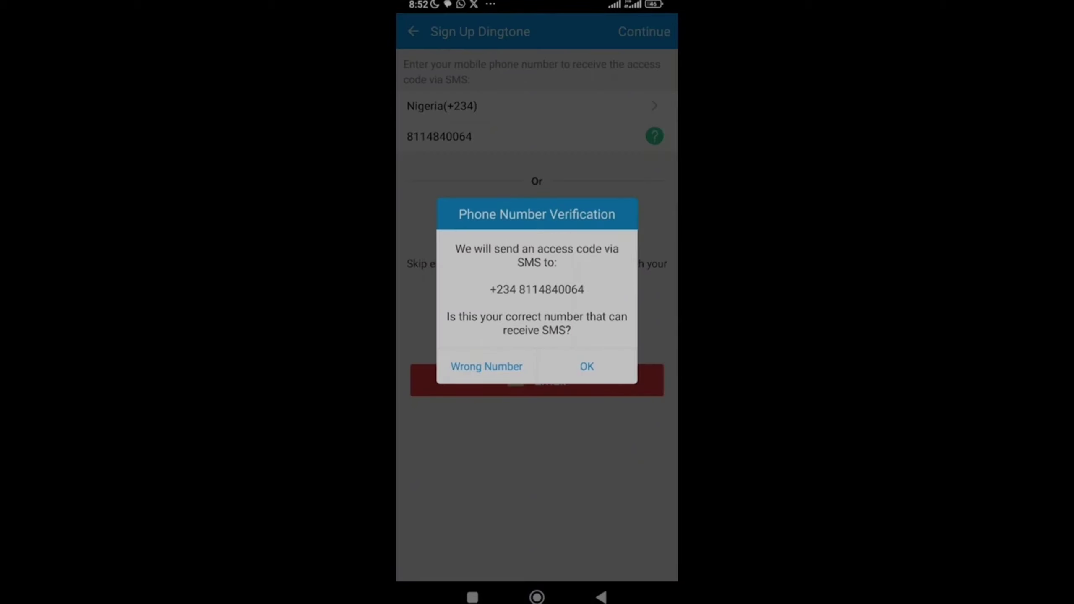
{"action": "left_click", "coordinate": [587, 366]}
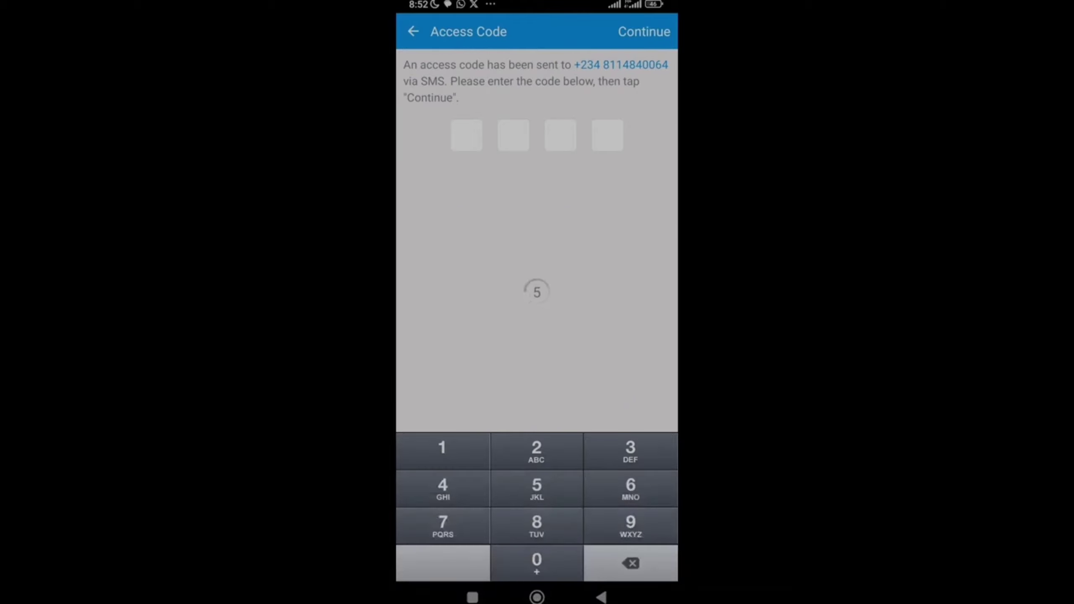
- Check and clear notifications for the code, then return to Dingtone's sign-up flow
{"action": "left_click_drag", "start_coordinate": [537, 4], "coordinate": [537, 336]}
{"action": "scroll", "coordinate": [537, 294], "scroll_direction": "down", "scroll_amount": 3}
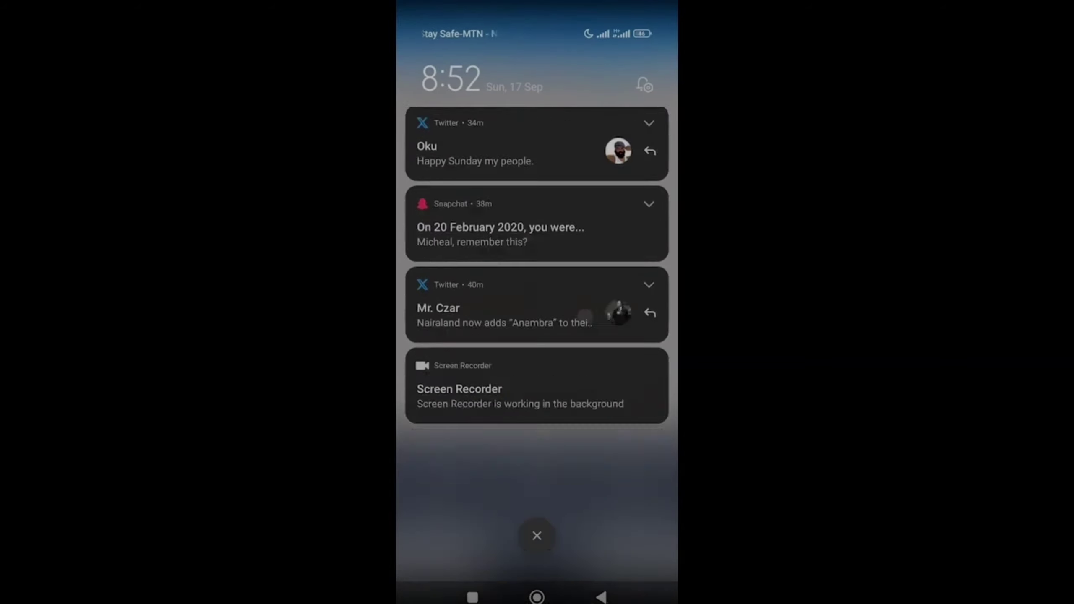
{"action": "left_click", "coordinate": [539, 533]}
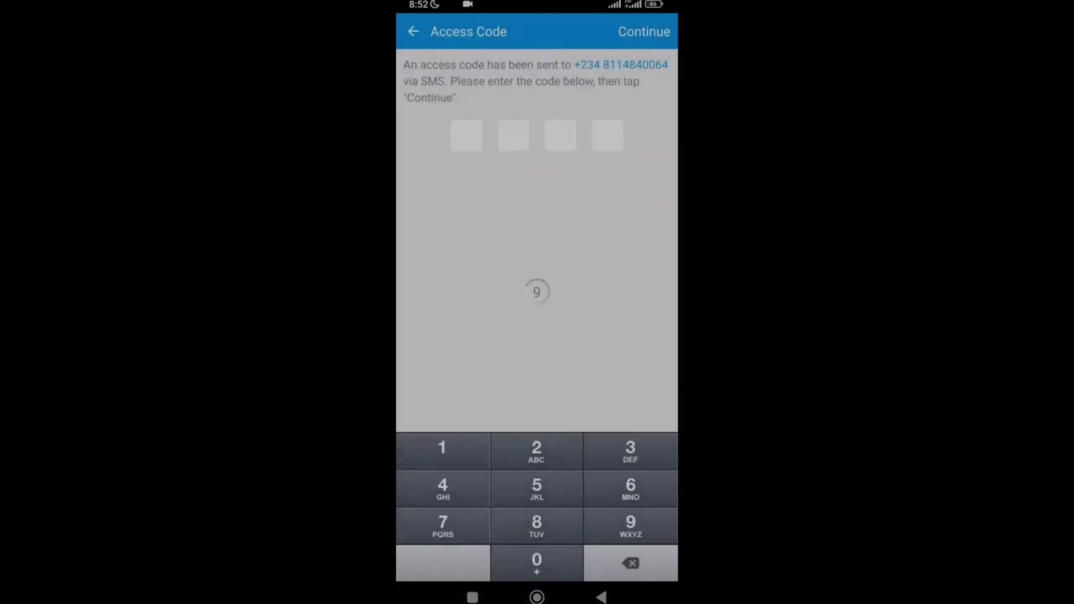
{"action": "left_click", "coordinate": [537, 597]}
{"action": "left_click", "coordinate": [537, 597]}
{"action": "left_click", "coordinate": [628, 510]}
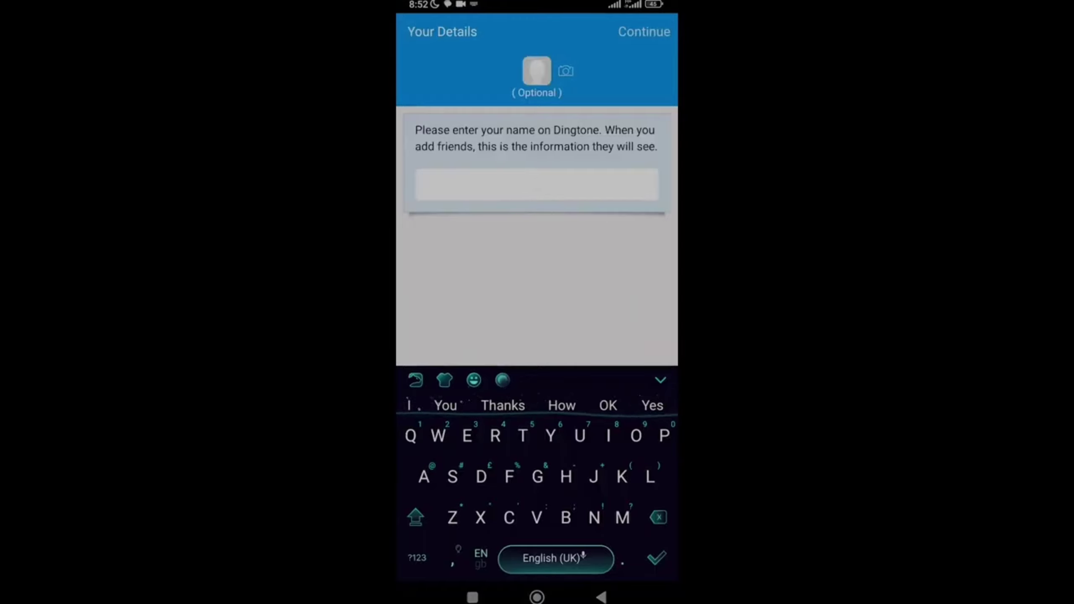
{"action": "type", "text": "Smart"}
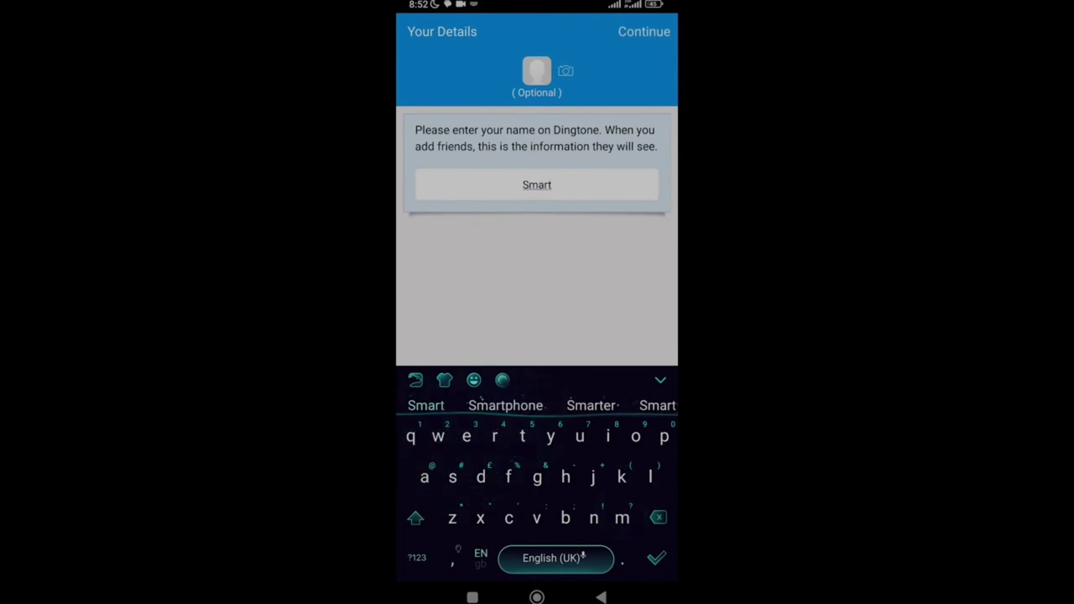
{"action": "type", "text": "Ti"}
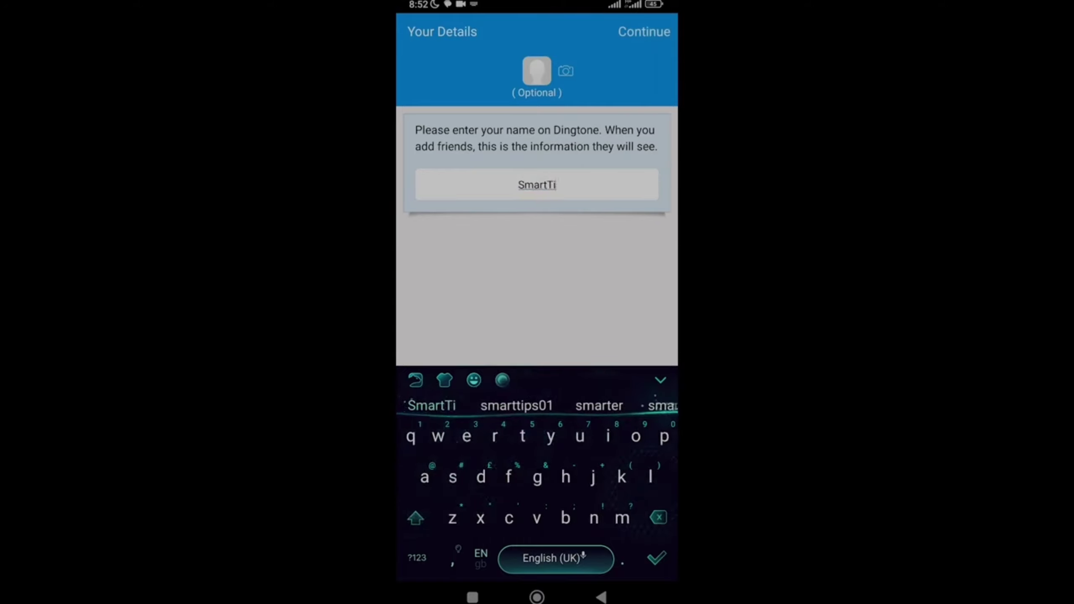
{"action": "type", "text": "ps"}
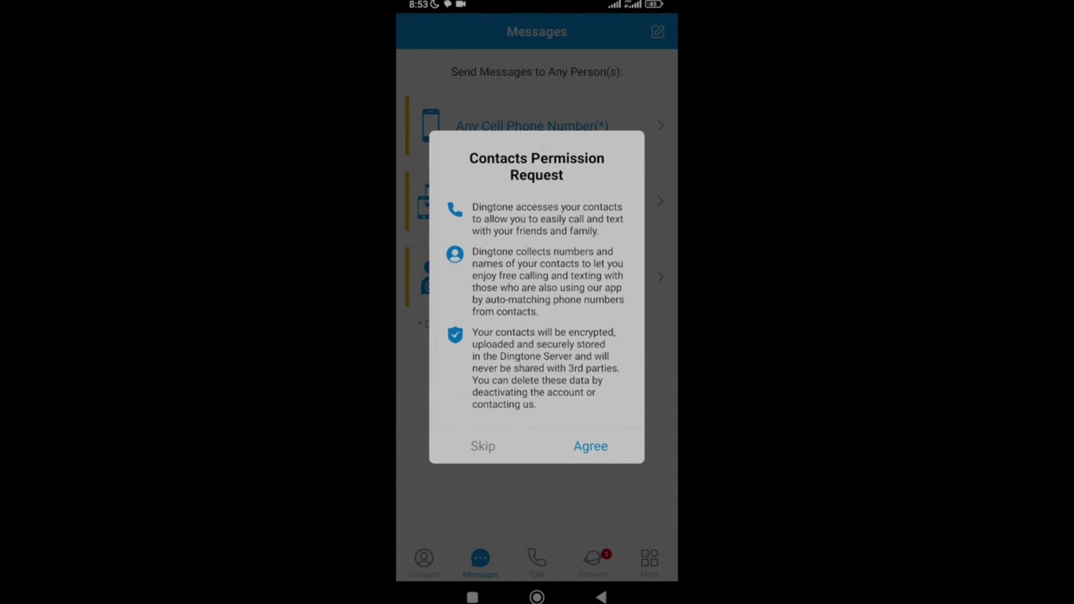
- Allow Dingtone contacts access and switch to the Connect page
{"action": "left_click", "coordinate": [590, 446]}
{"action": "left_click", "coordinate": [584, 322]}
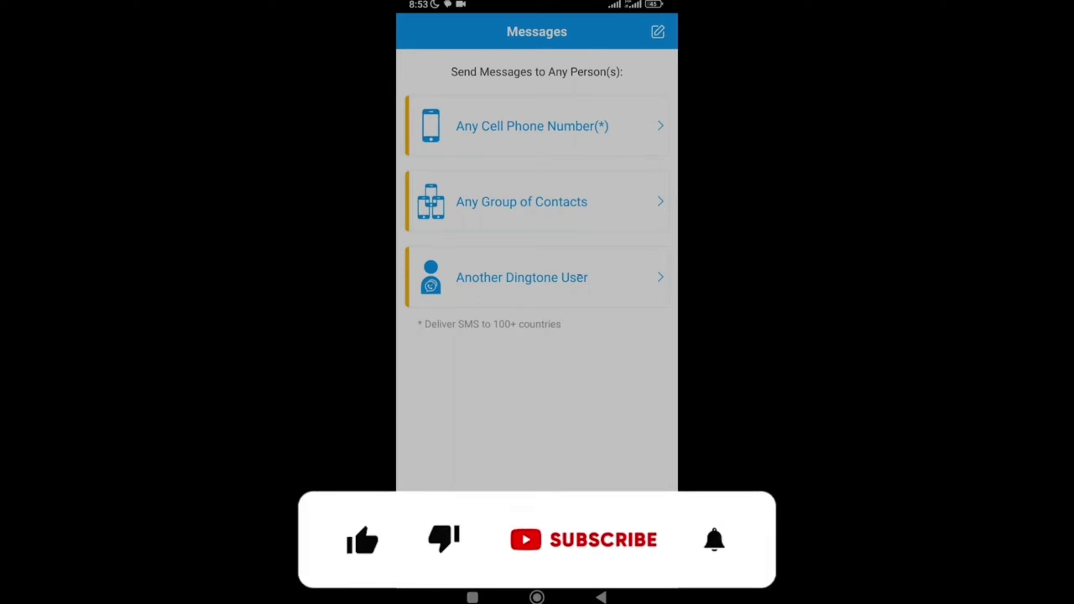
{"action": "left_click", "coordinate": [593, 562]}
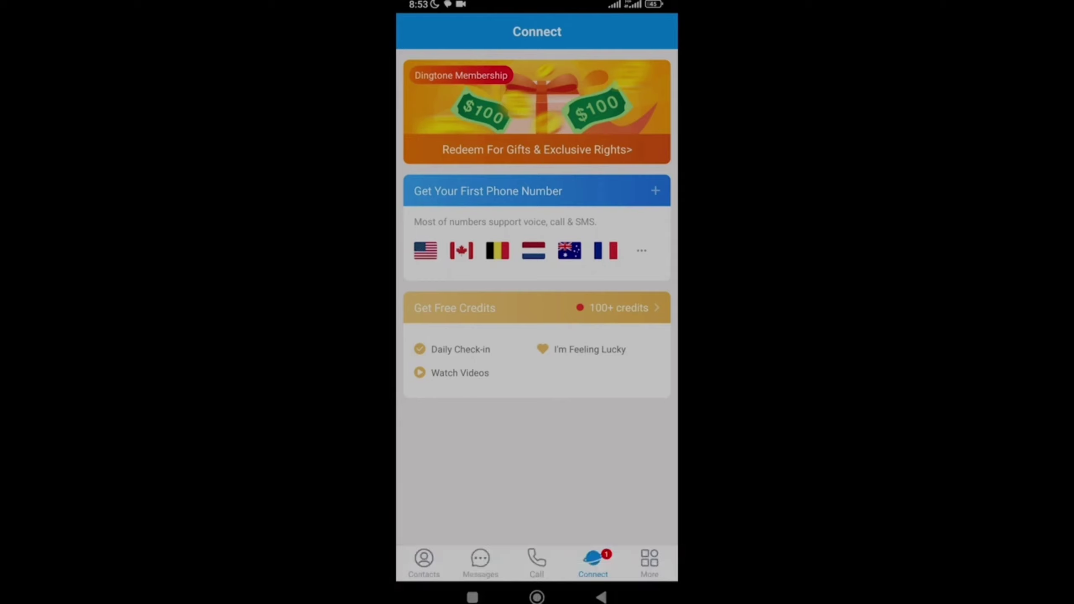
- Start getting a first phone number and pick United States (+1) from the country list
{"action": "left_click", "coordinate": [618, 193]}
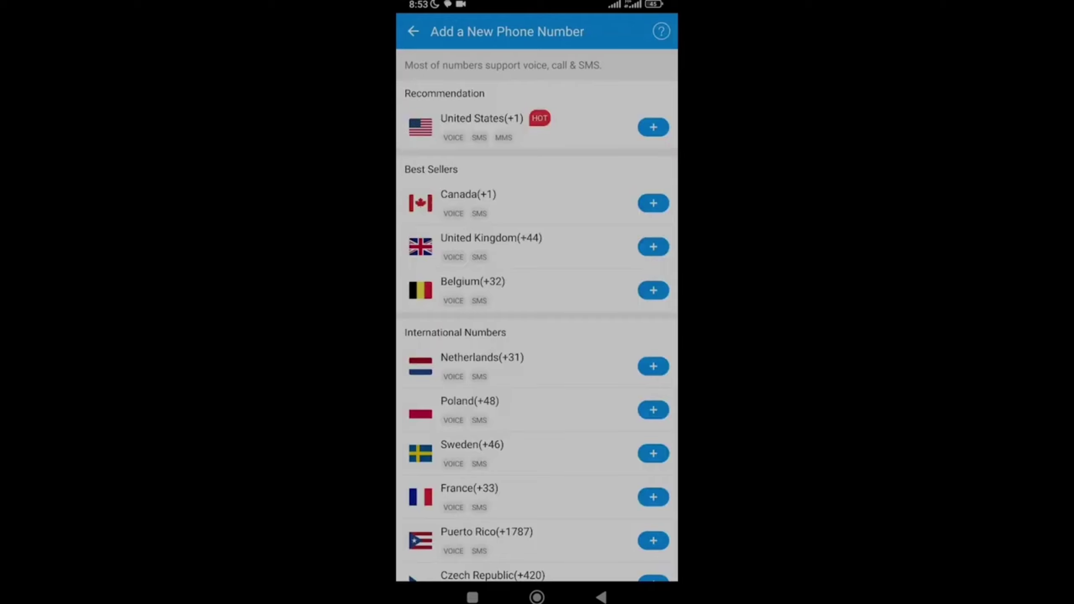
{"action": "left_click_drag", "start_coordinate": [538, 470], "coordinate": [537, 457]}
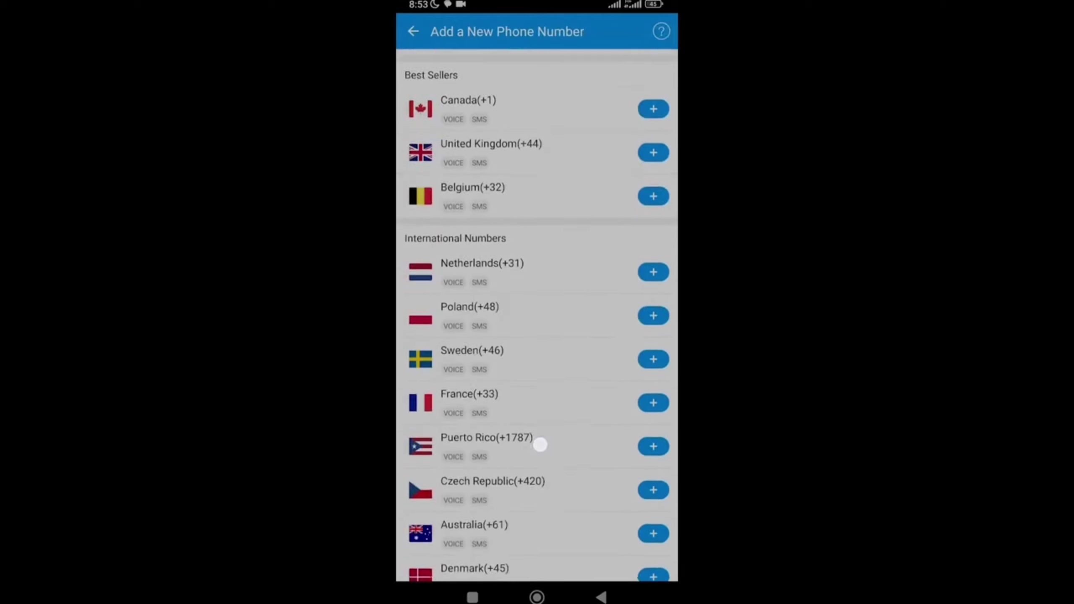
{"action": "left_click_drag", "start_coordinate": [549, 505], "coordinate": [545, 388]}
{"action": "left_click_drag", "start_coordinate": [544, 436], "coordinate": [545, 348]}
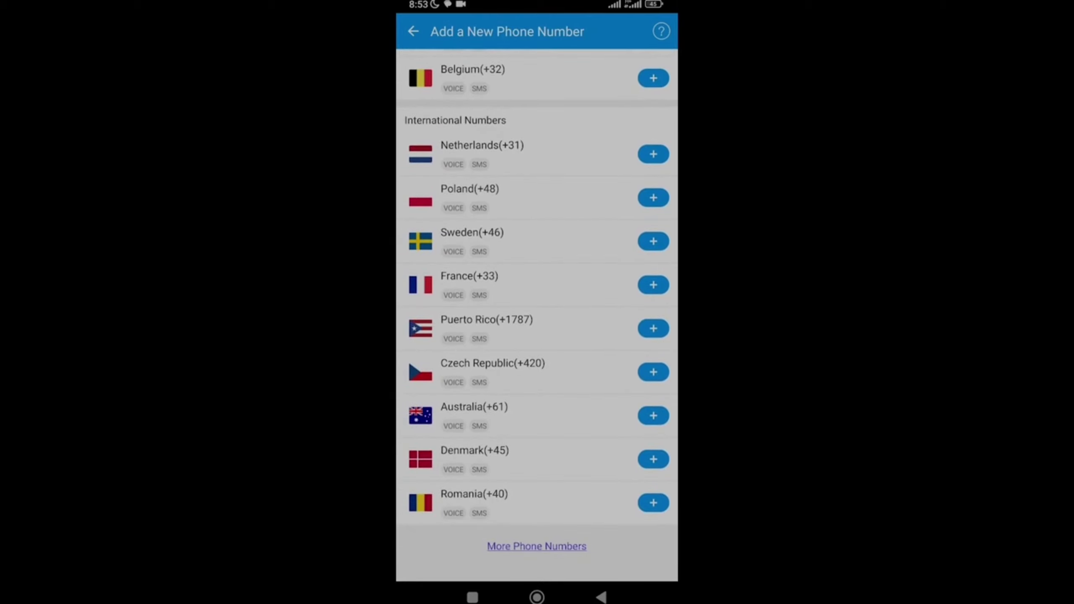
{"action": "left_click_drag", "start_coordinate": [560, 325], "coordinate": [556, 538]}
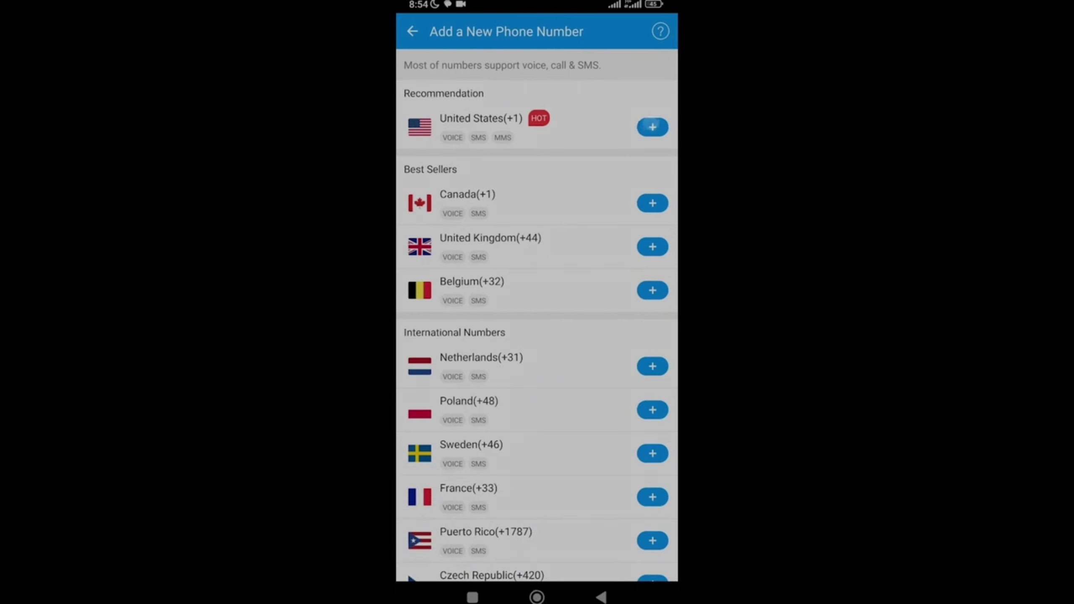
{"action": "left_click", "coordinate": [652, 127]}
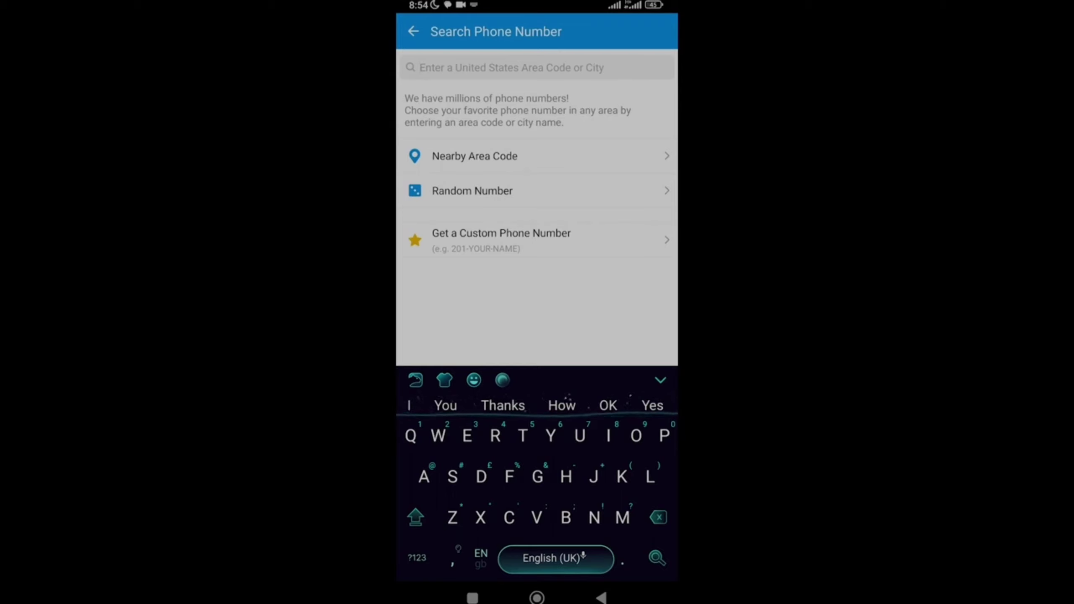
{"action": "left_click", "coordinate": [565, 195]}
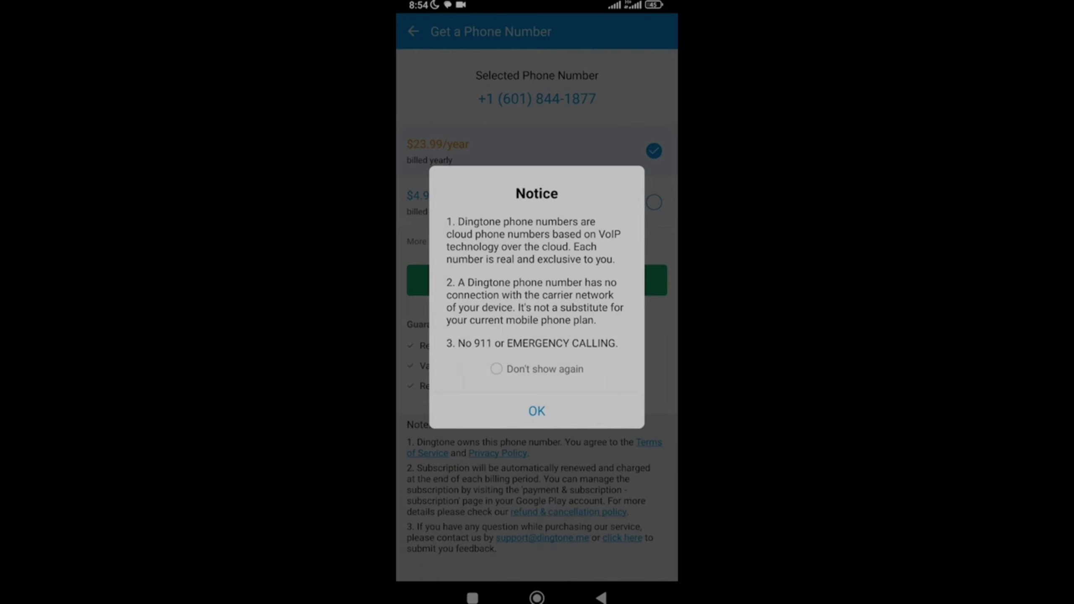
- Dismiss the VoIP notice and request the number on the 1200 credits/year plan
{"action": "left_click", "coordinate": [536, 411]}
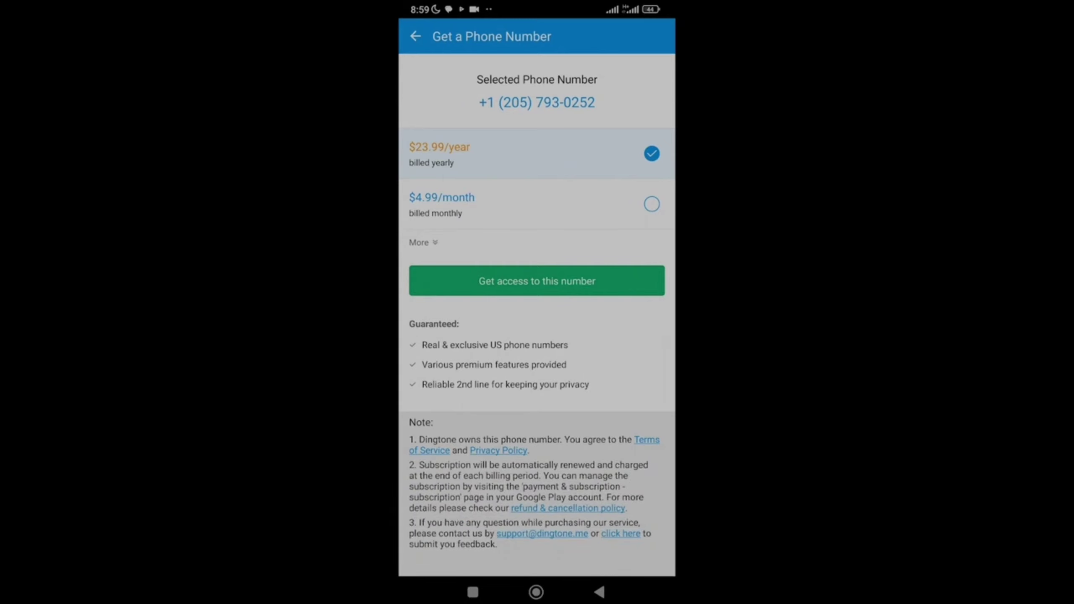
{"action": "left_click", "coordinate": [423, 241]}
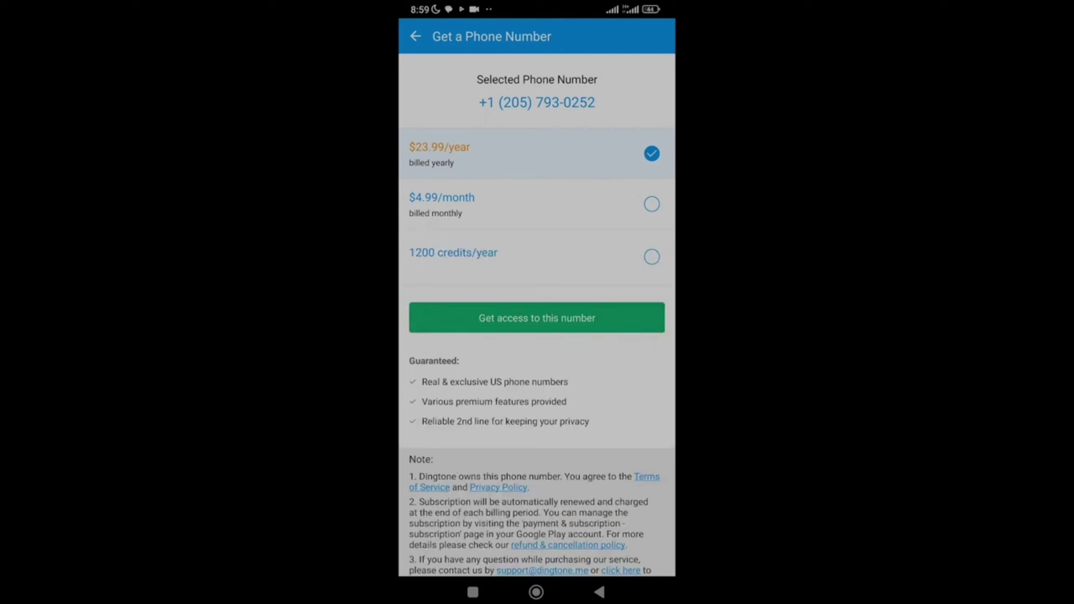
{"action": "left_click", "coordinate": [539, 272]}
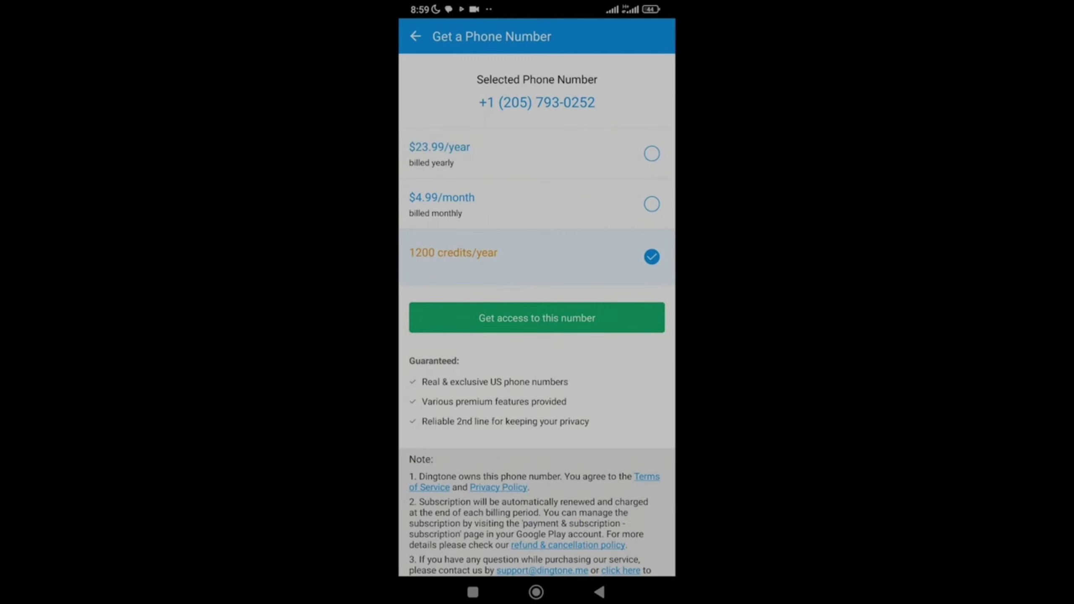
{"action": "left_click", "coordinate": [618, 318]}
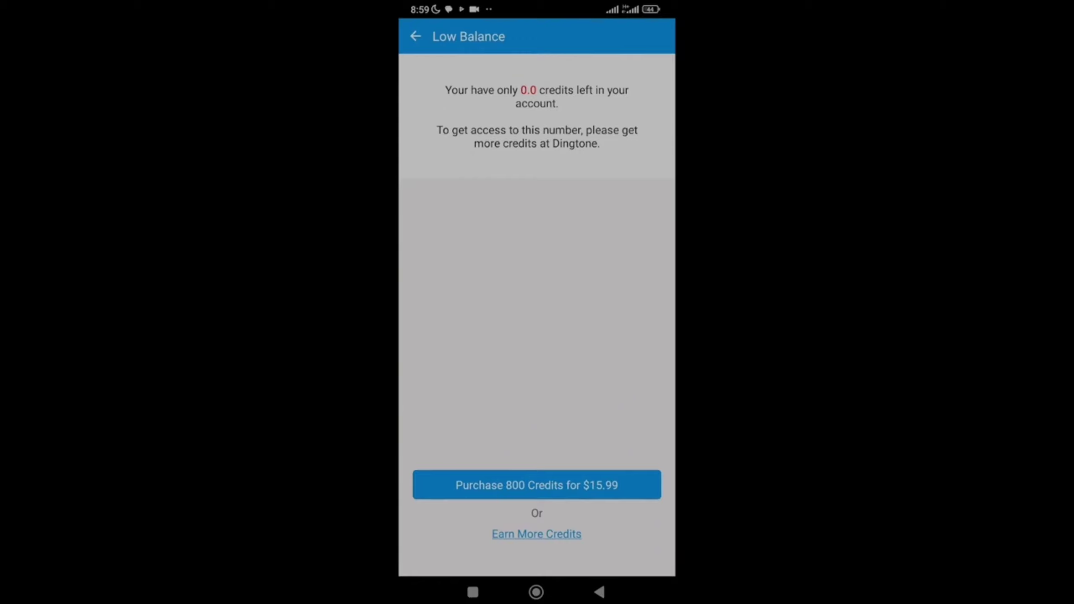
- Open Earn More Credits to reach the Games for 100 Credits page
{"action": "left_click", "coordinate": [554, 534]}
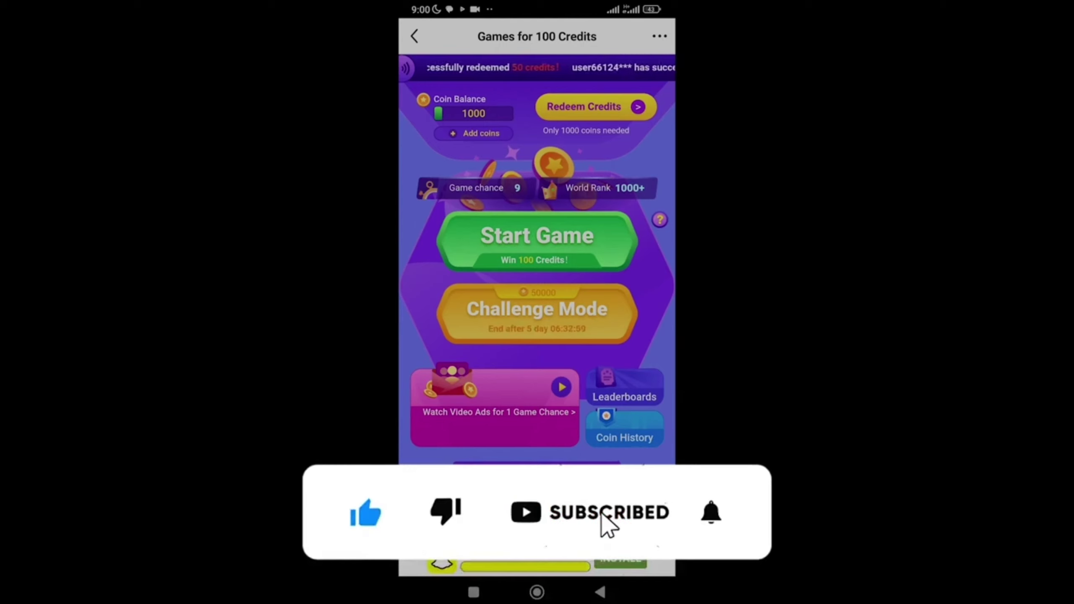
- Start the quiz and answer 7-5<0 false, 9-5>2 true, 3+8=9 false, 8+7<16 true
{"action": "left_click", "coordinate": [538, 237]}
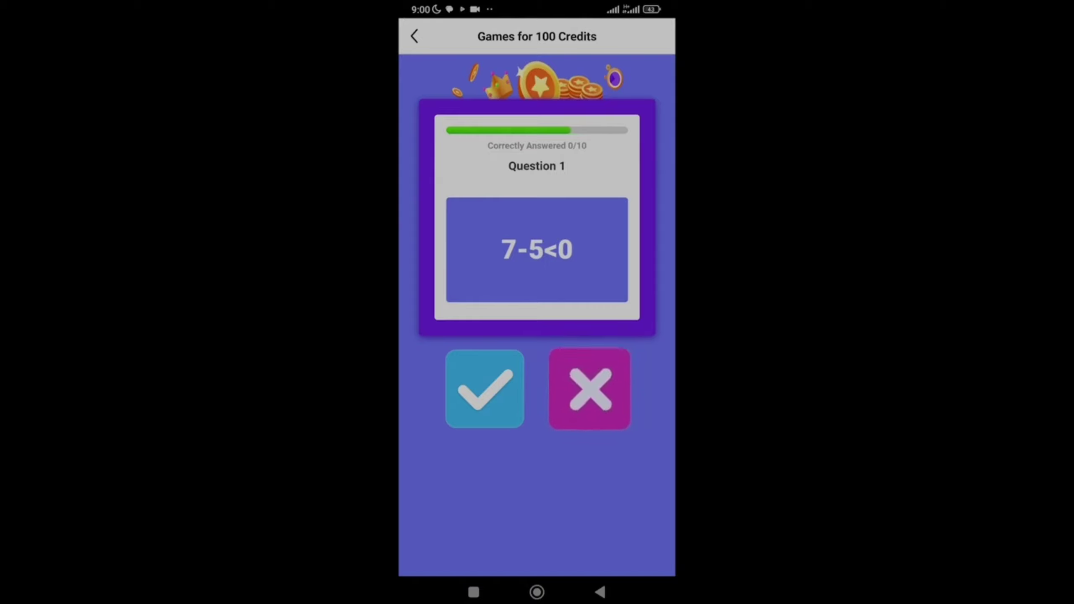
{"action": "left_click", "coordinate": [590, 389]}
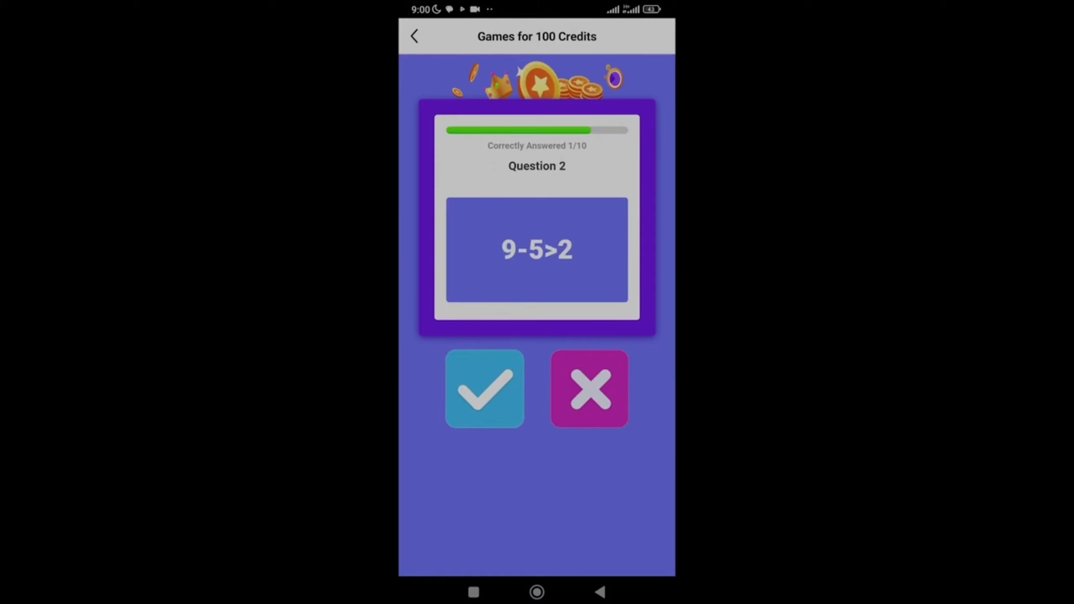
{"action": "left_click", "coordinate": [485, 389]}
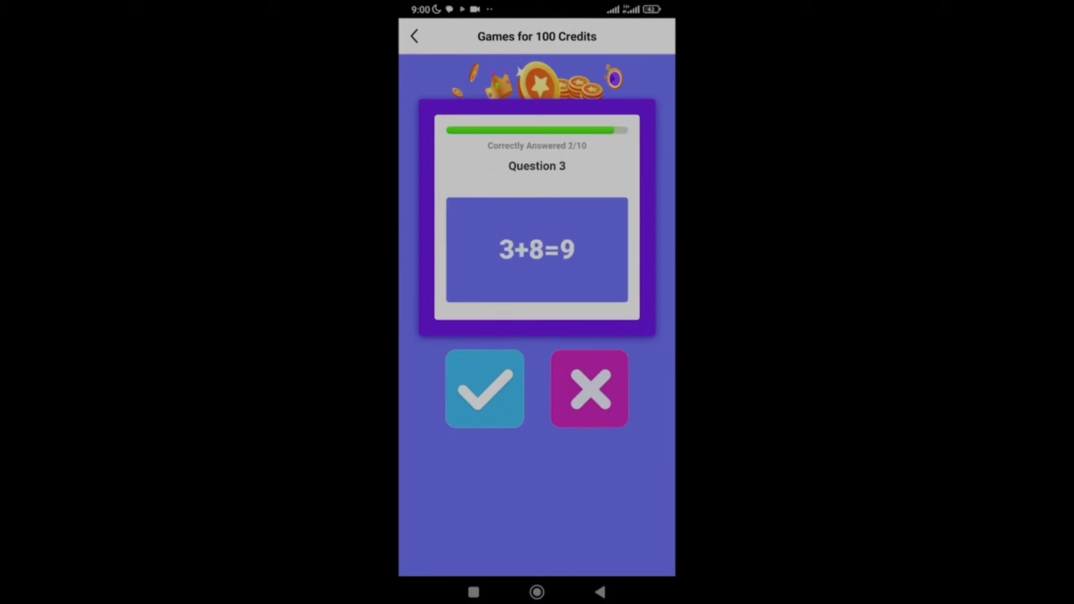
{"action": "left_click", "coordinate": [572, 386]}
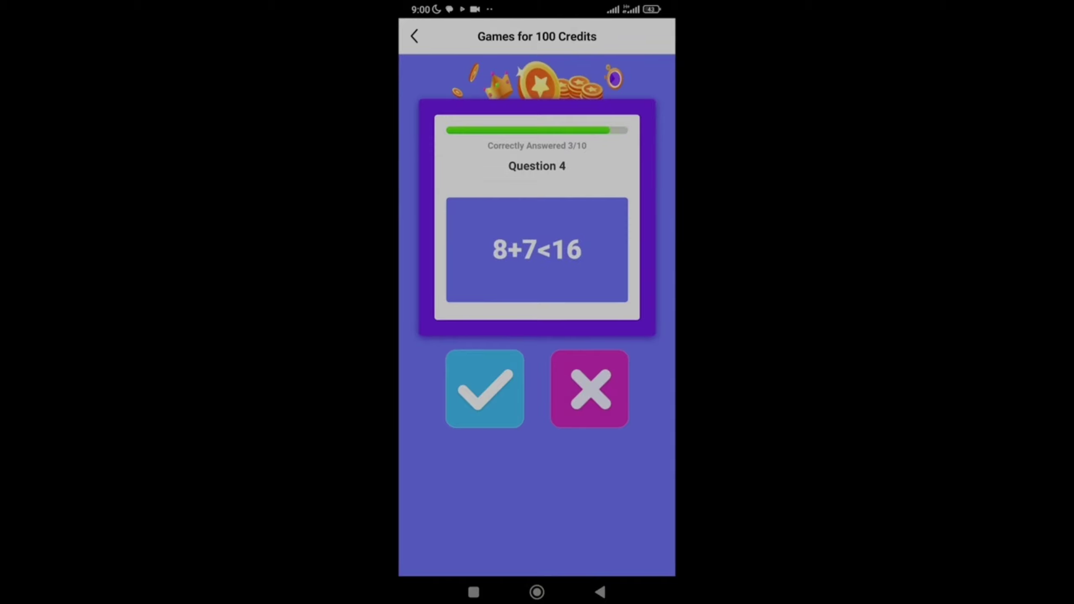
{"action": "left_click", "coordinate": [485, 389]}
{"action": "left_click", "coordinate": [485, 388]}
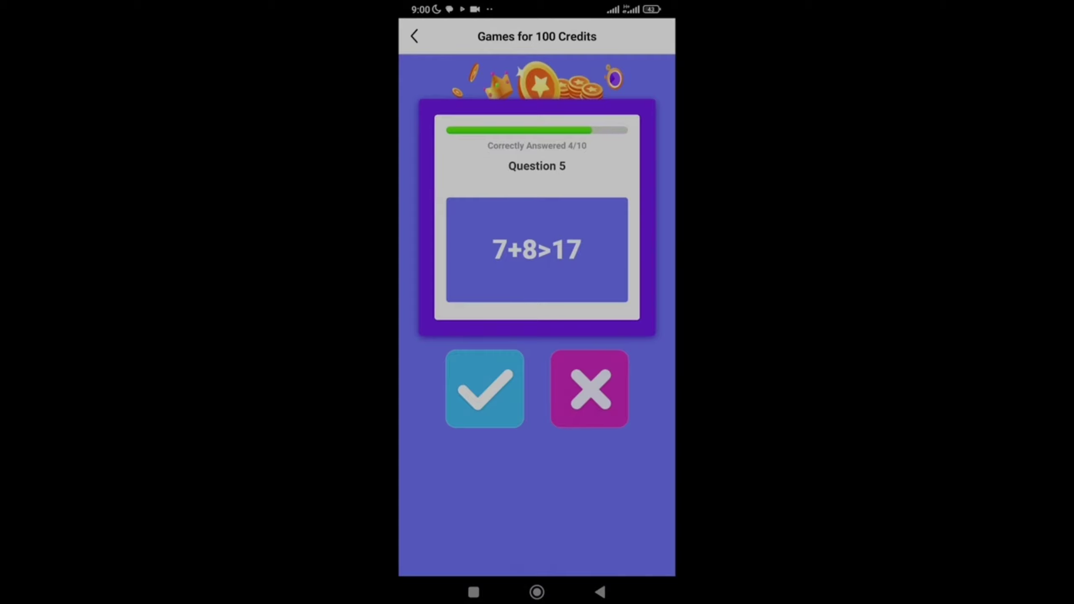
- Answer 7+8>17 and 8+5>15 false, 7+5<13, 4-2=2, 1+1<4 true, and 5+3>9 false
{"action": "left_click", "coordinate": [589, 389]}
{"action": "left_click", "coordinate": [589, 388]}
{"action": "left_click", "coordinate": [485, 389]}
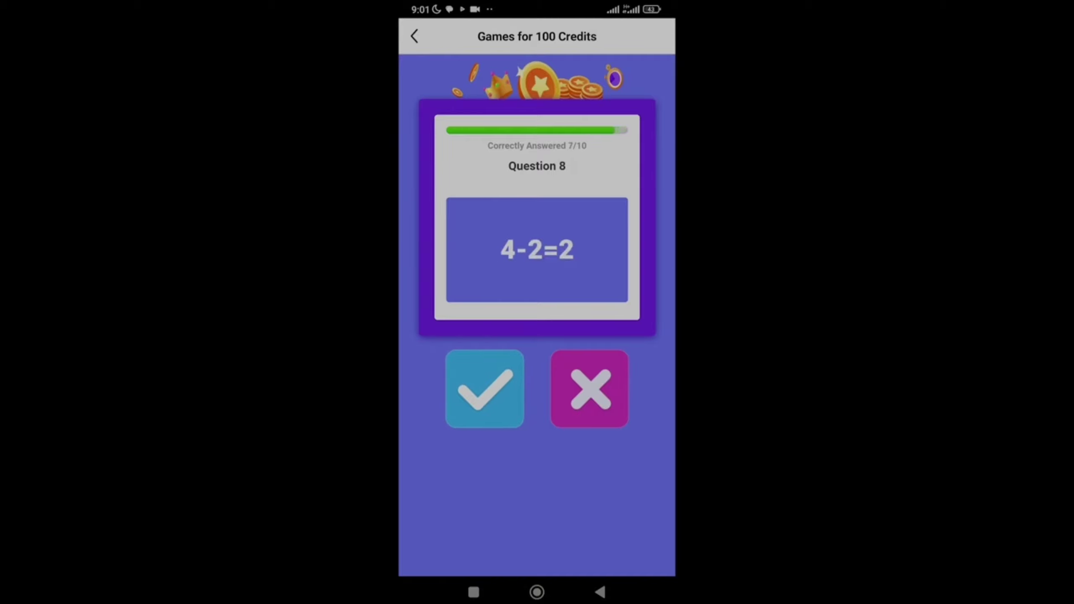
{"action": "left_click", "coordinate": [486, 389]}
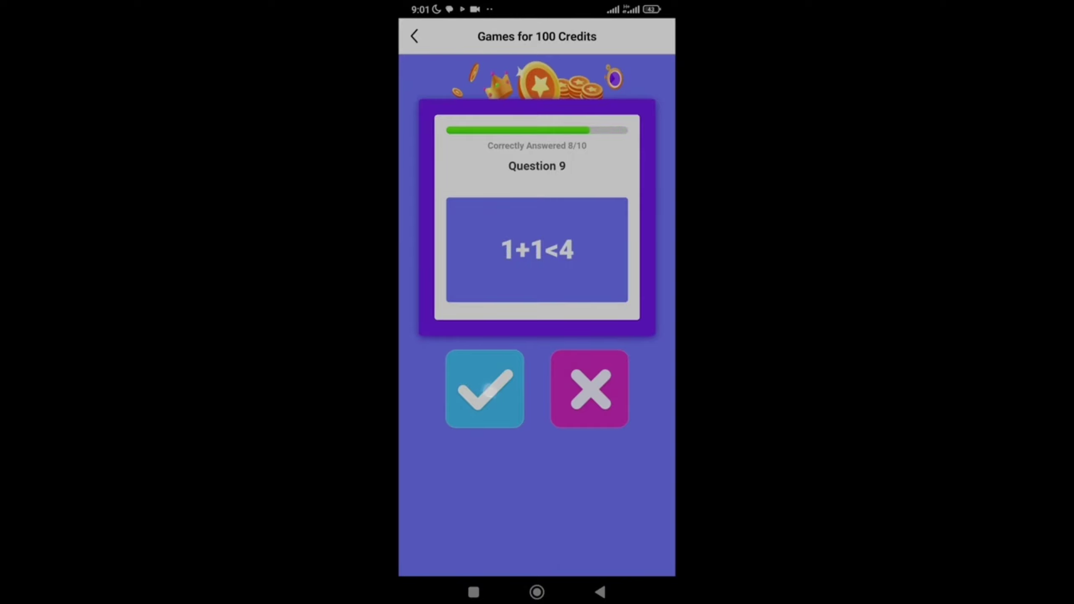
{"action": "left_click", "coordinate": [485, 388]}
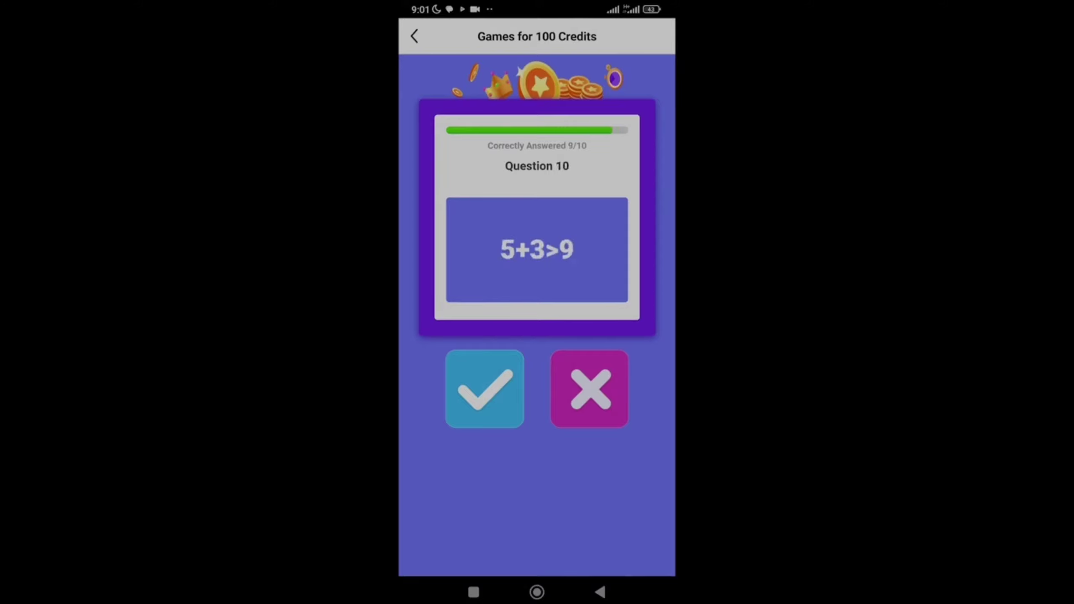
{"action": "left_click", "coordinate": [589, 389]}
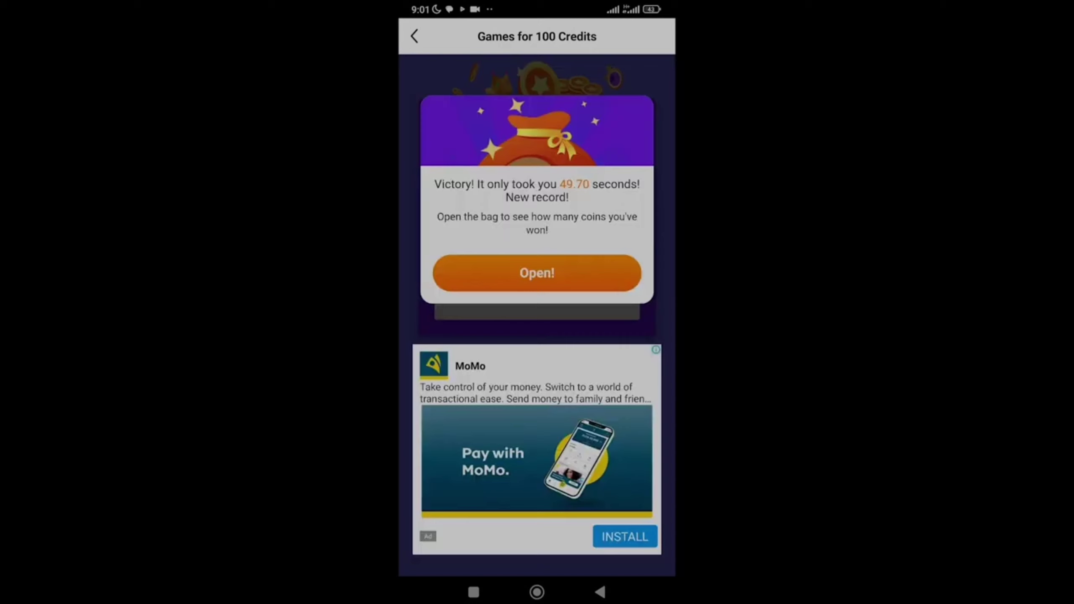
- Open the prize bag for 400 coins and dismiss the winnings and reminder popups
{"action": "left_click", "coordinate": [537, 273]}
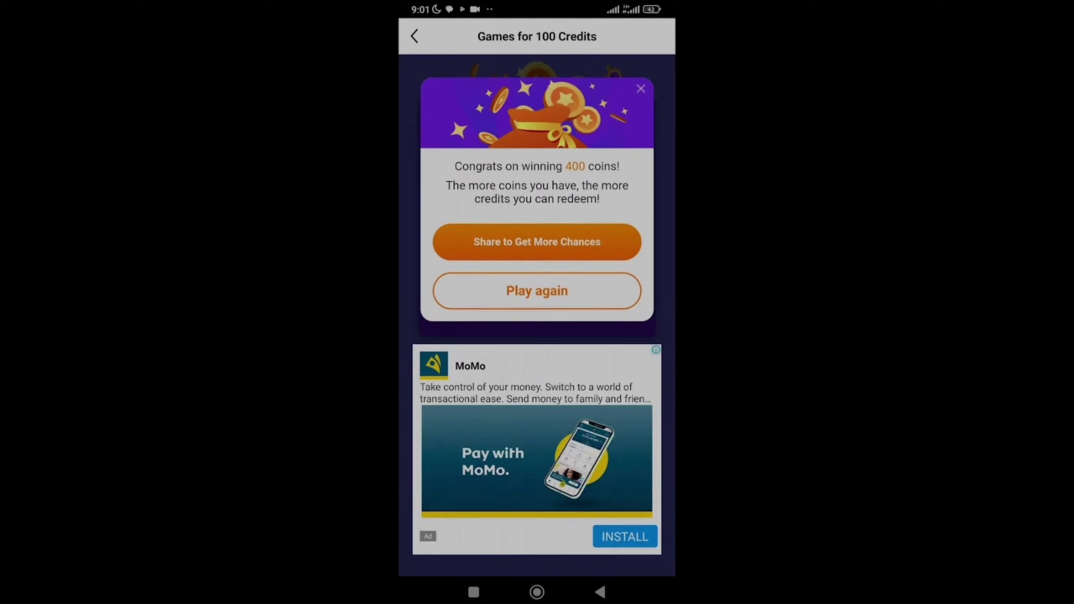
{"action": "left_click", "coordinate": [640, 89]}
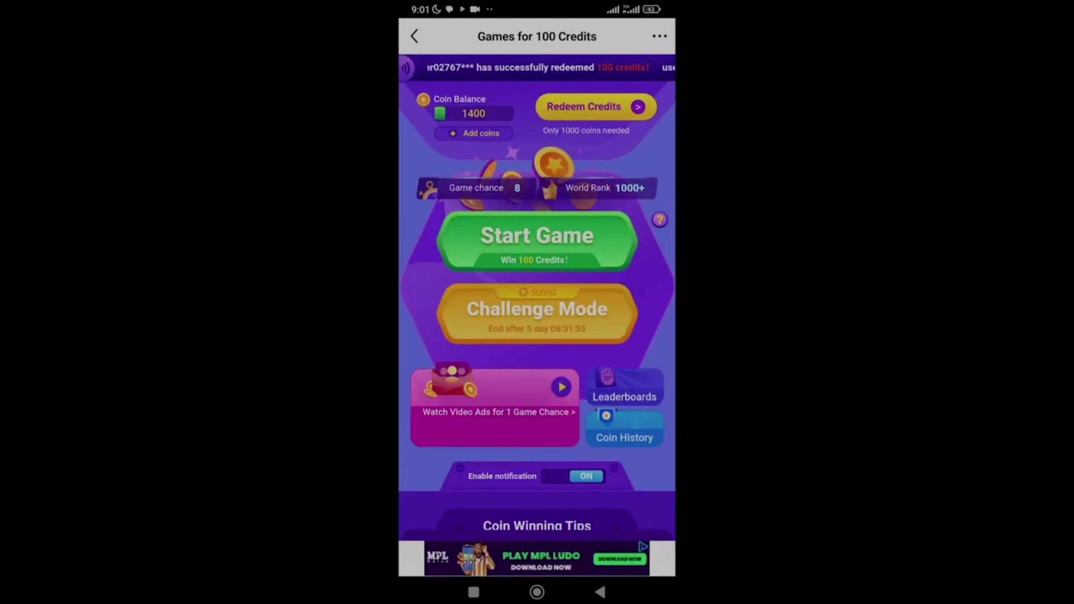
{"action": "left_click", "coordinate": [415, 37]}
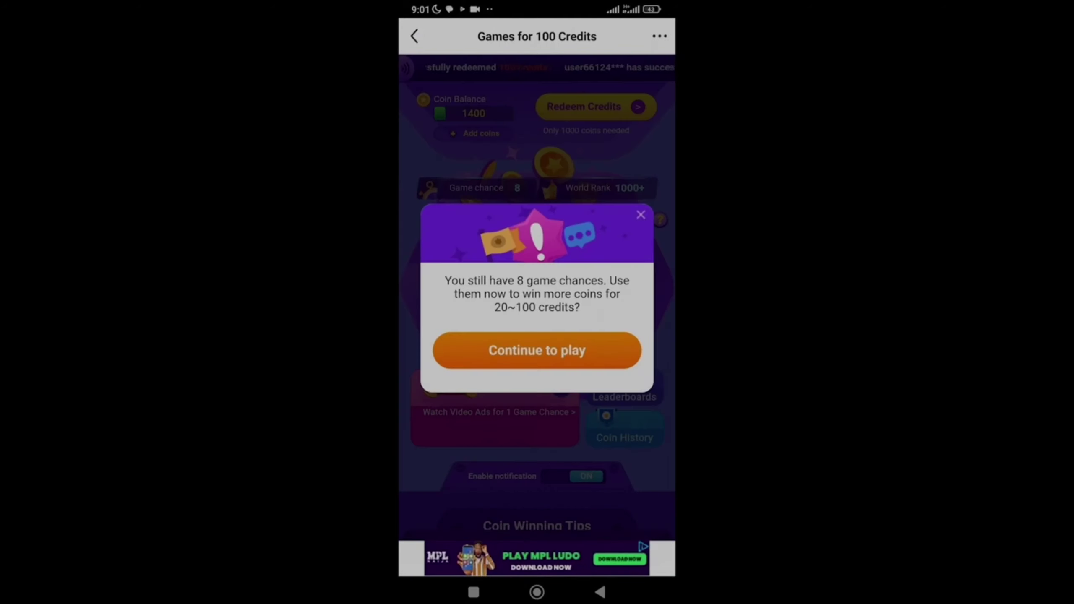
{"action": "left_click", "coordinate": [641, 216]}
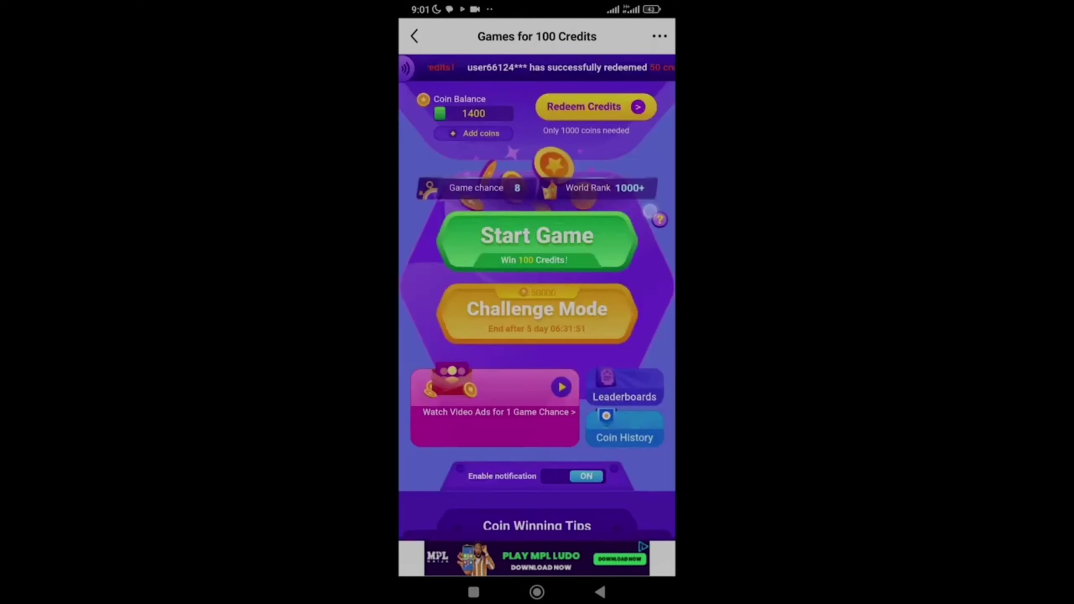
- Go back to Earn Free Credits and open the offer wall
{"action": "left_click", "coordinate": [415, 36]}
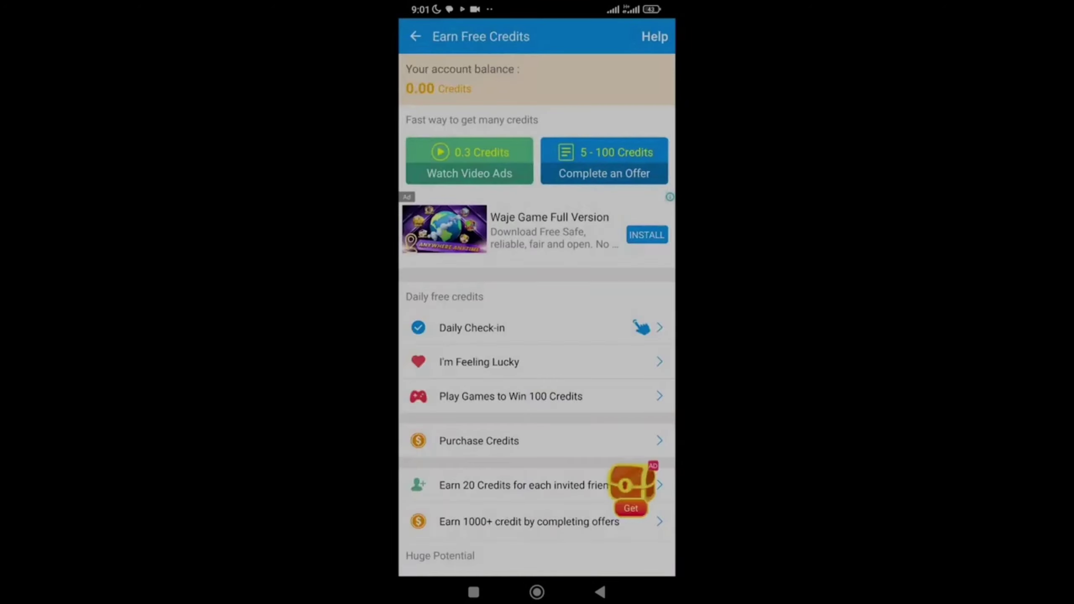
{"action": "scroll", "coordinate": [560, 402], "scroll_direction": "down", "scroll_amount": 3}
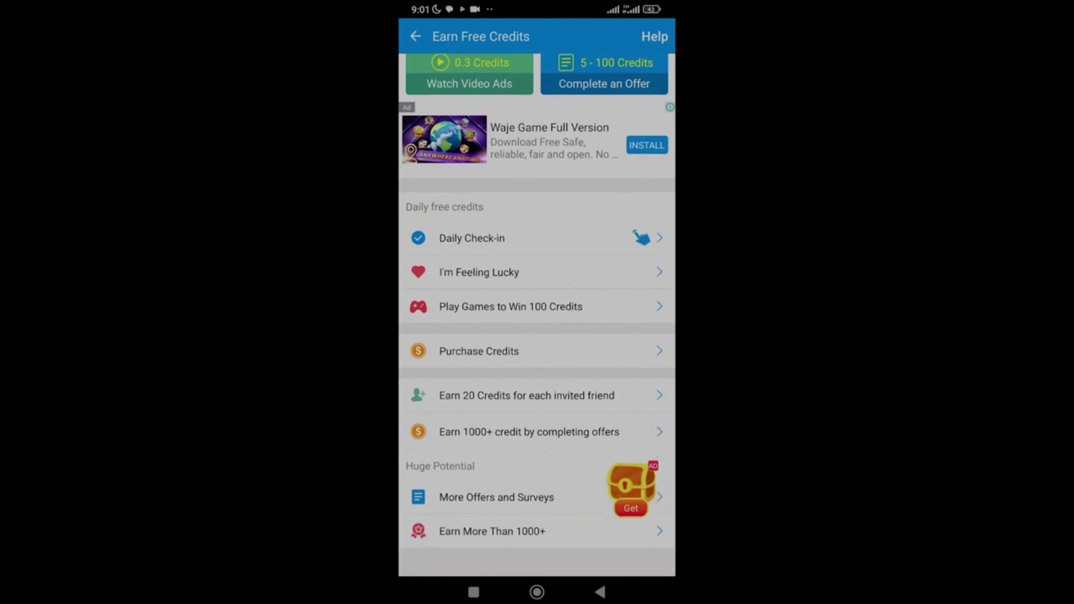
{"action": "scroll", "coordinate": [538, 403], "scroll_direction": "up", "scroll_amount": 2}
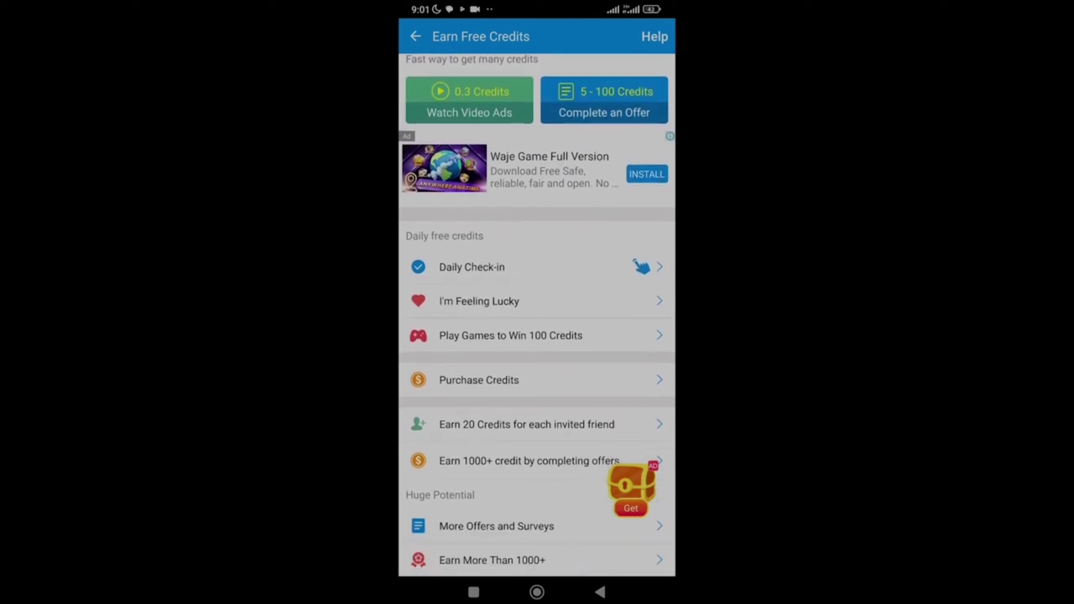
{"action": "scroll", "coordinate": [568, 386], "scroll_direction": "down", "scroll_amount": 1}
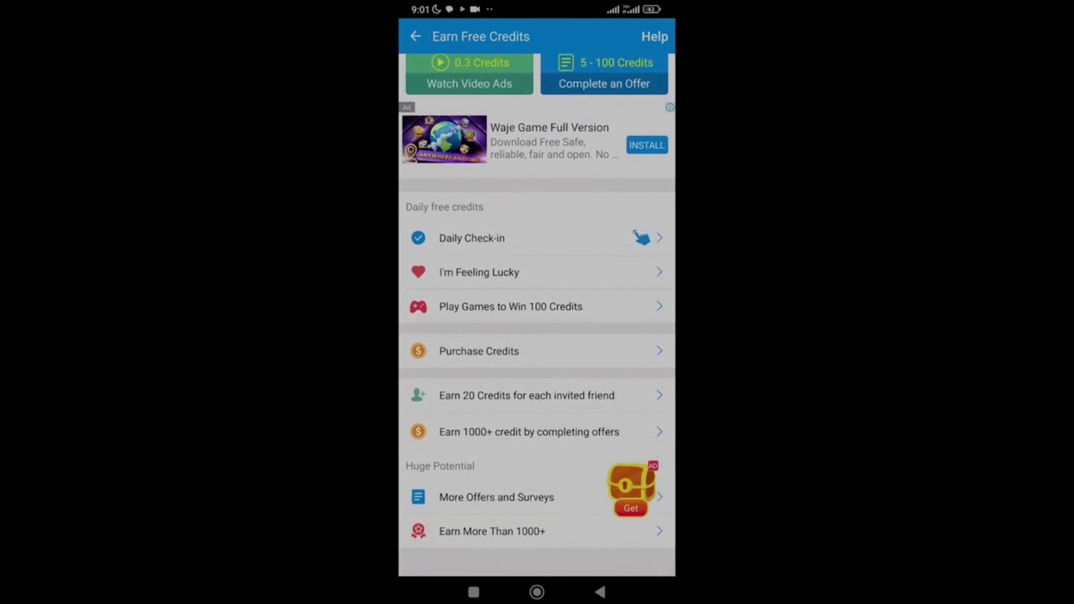
{"action": "left_click", "coordinate": [623, 401]}
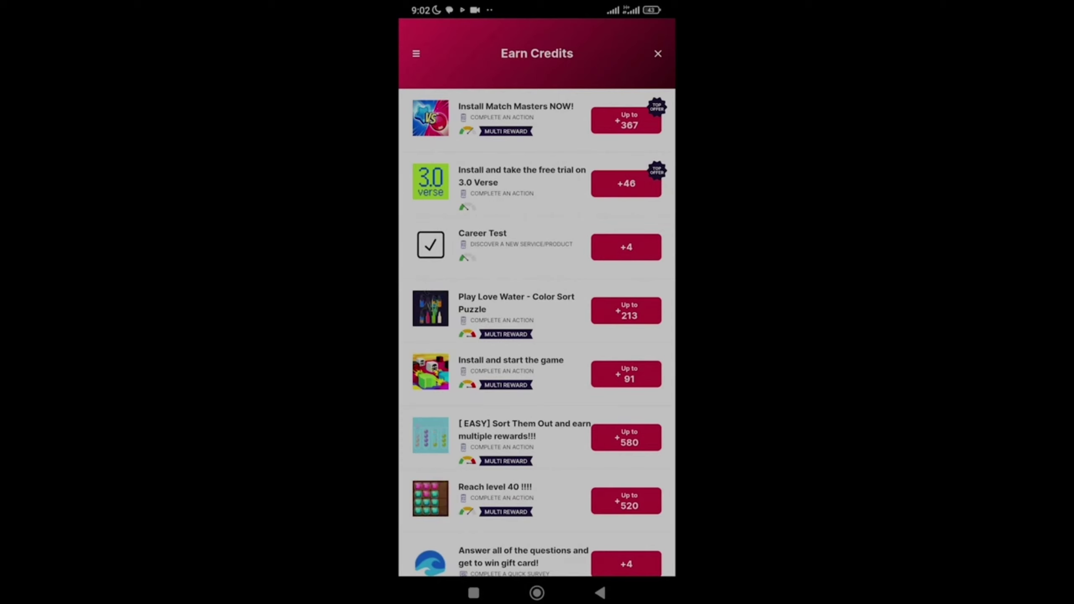
{"action": "scroll", "coordinate": [537, 335], "scroll_direction": "down", "scroll_amount": 2}
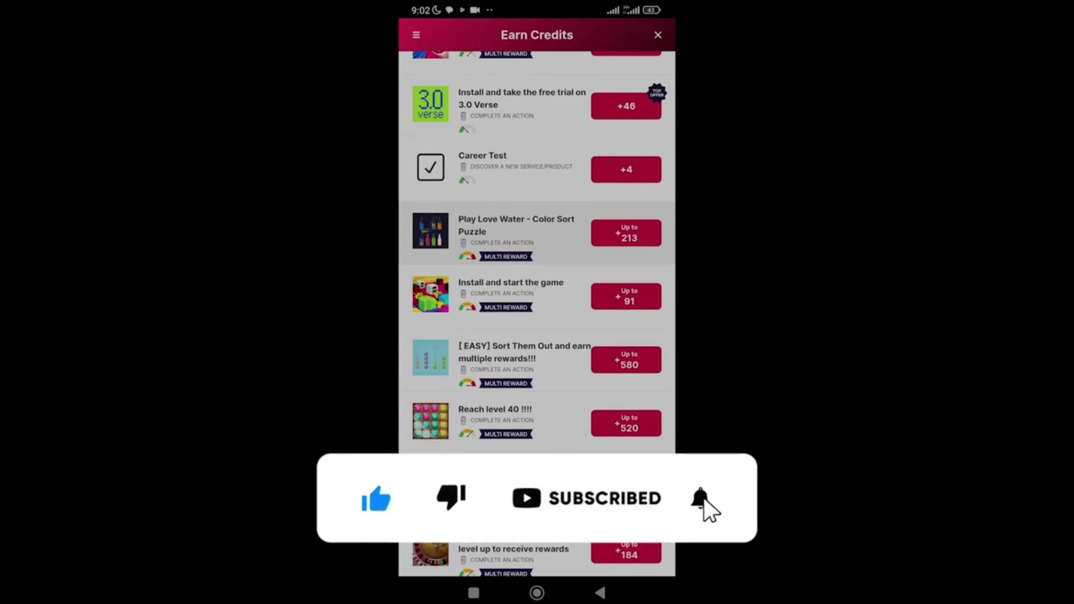
{"action": "scroll", "coordinate": [537, 302], "scroll_direction": "down", "scroll_amount": 3}
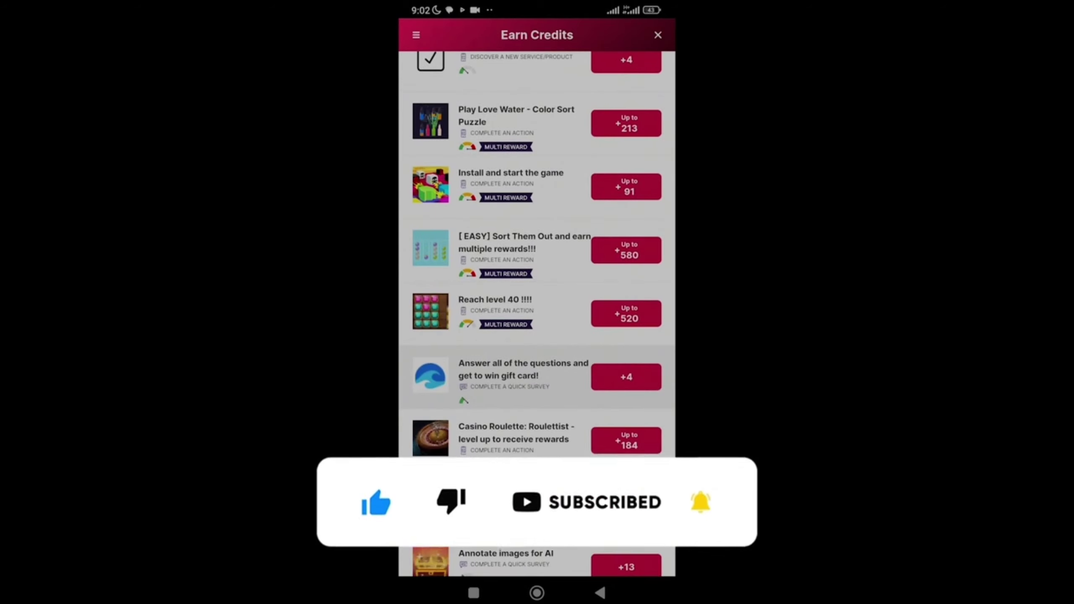
{"action": "scroll", "coordinate": [554, 403], "scroll_direction": "down", "scroll_amount": 2}
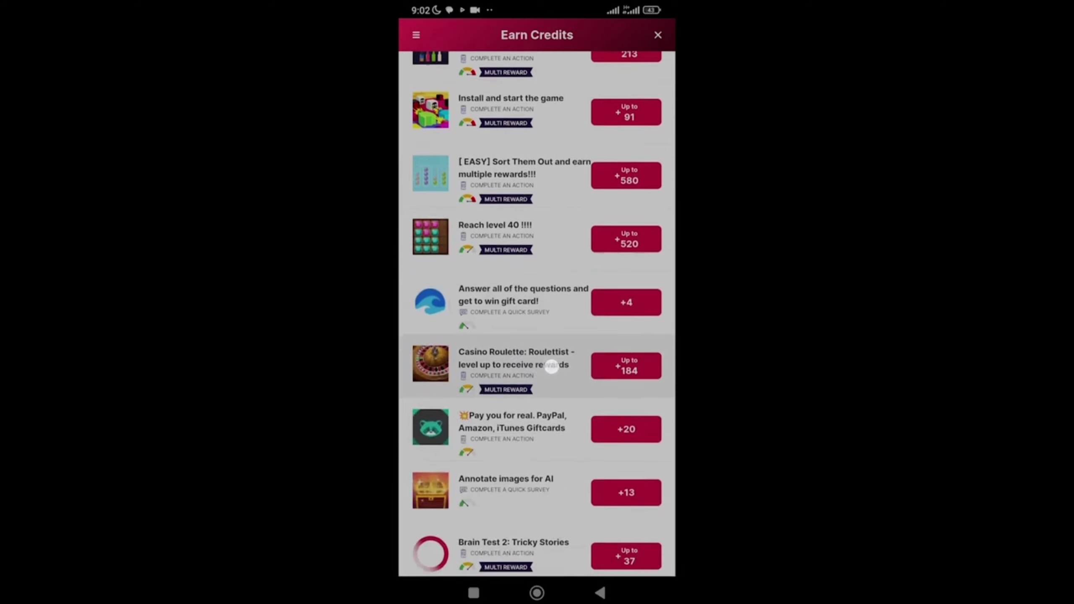
{"action": "scroll", "coordinate": [554, 357], "scroll_direction": "down", "scroll_amount": 2}
{"action": "scroll", "coordinate": [617, 335], "scroll_direction": "down", "scroll_amount": 4}
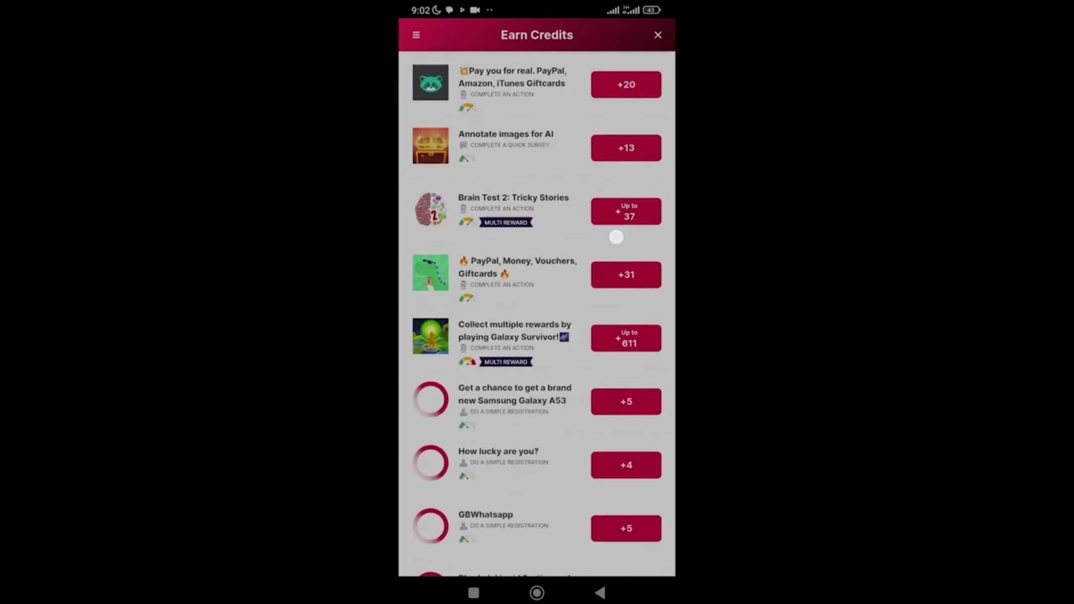
{"action": "scroll", "coordinate": [616, 238], "scroll_direction": "down", "scroll_amount": 3}
{"action": "scroll", "coordinate": [553, 336], "scroll_direction": "down", "scroll_amount": 8}
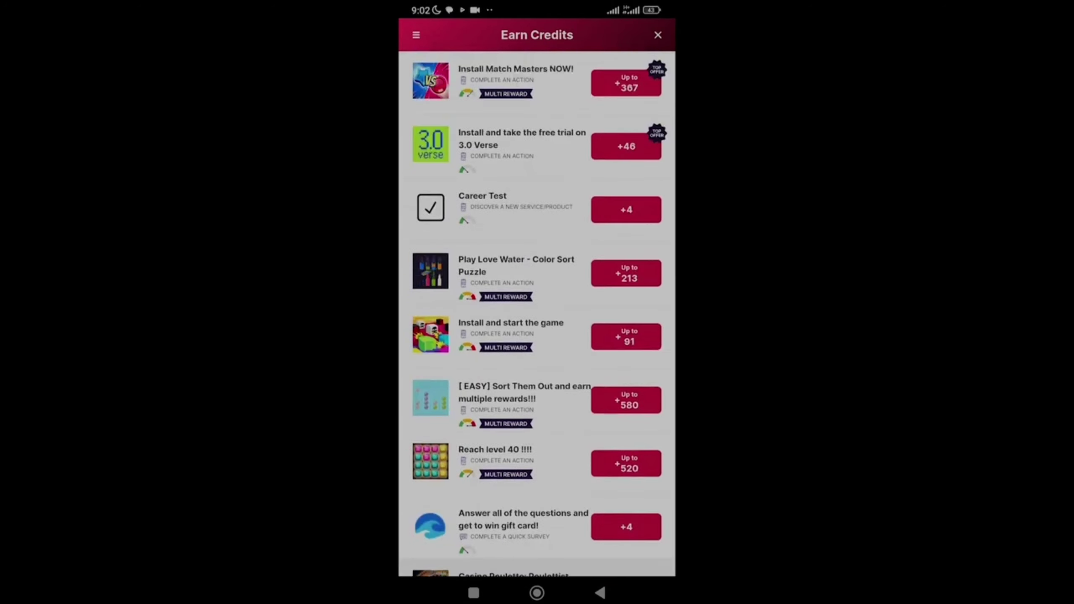
{"action": "scroll", "coordinate": [554, 335], "scroll_direction": "down", "scroll_amount": 2}
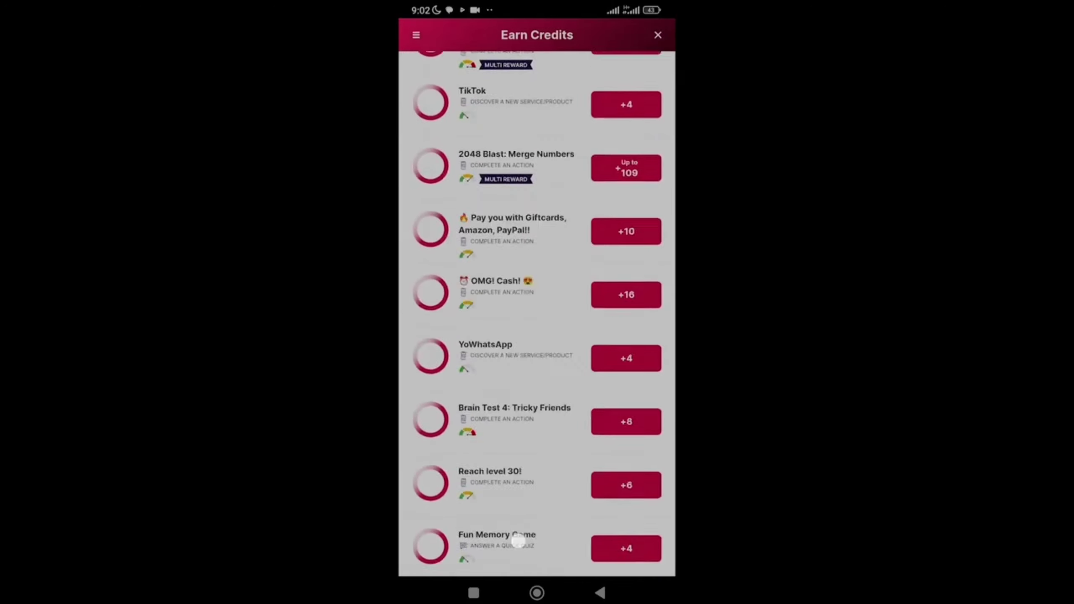
{"action": "scroll", "coordinate": [537, 336], "scroll_direction": "down", "scroll_amount": 5}
{"action": "scroll", "coordinate": [537, 335], "scroll_direction": "up", "scroll_amount": 2}
{"action": "scroll", "coordinate": [537, 335], "scroll_direction": "up", "scroll_amount": 5}
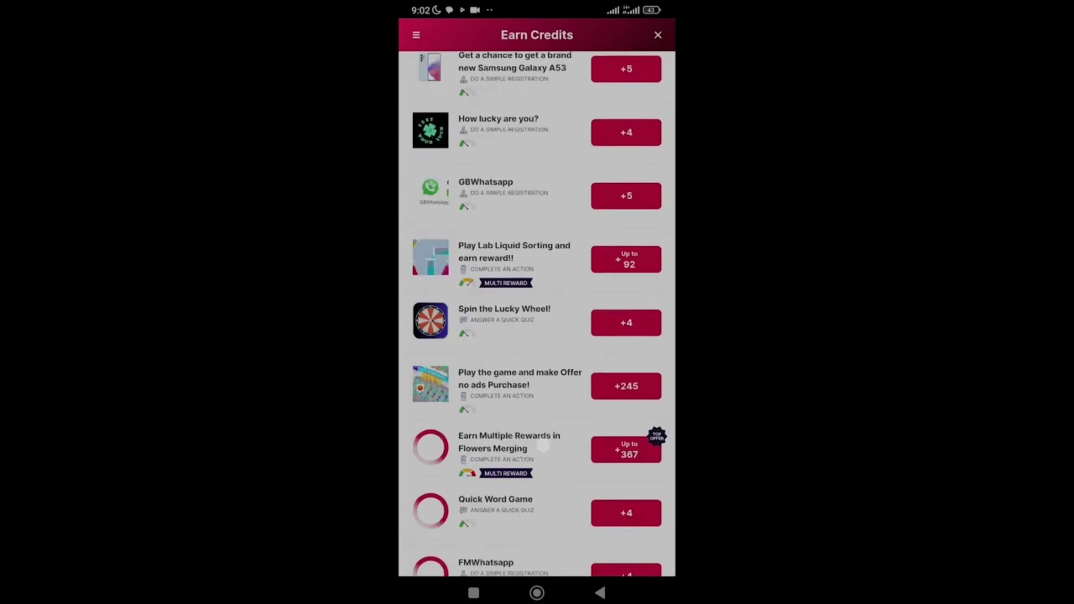
{"action": "scroll", "coordinate": [537, 335], "scroll_direction": "up", "scroll_amount": 5}
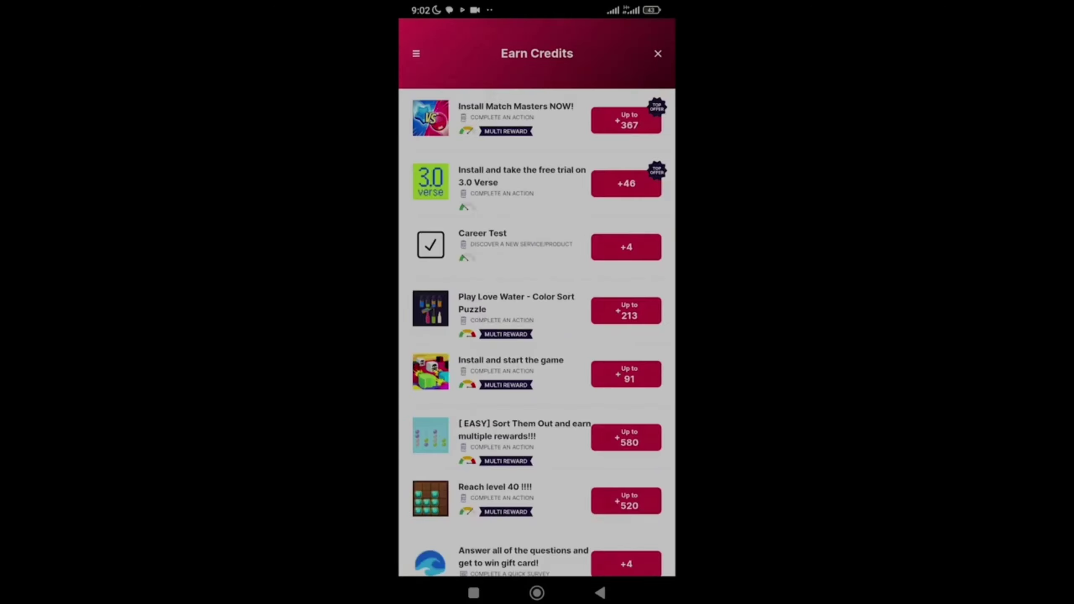
- Close the Earn Credits offer wall after browsing its offers
{"action": "left_click", "coordinate": [658, 52]}
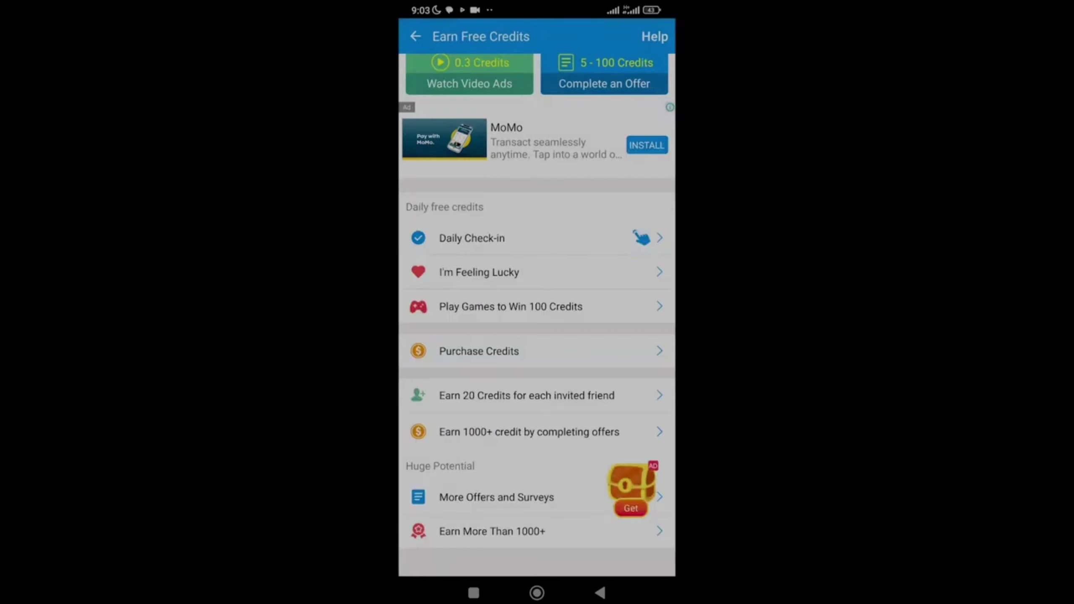
{"action": "left_click", "coordinate": [415, 36]}
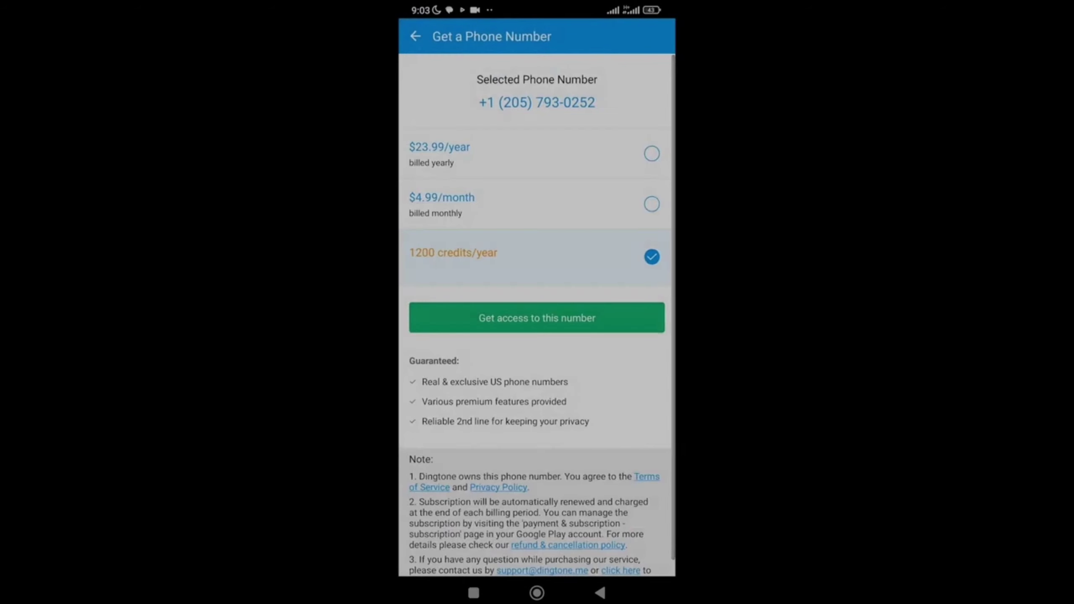